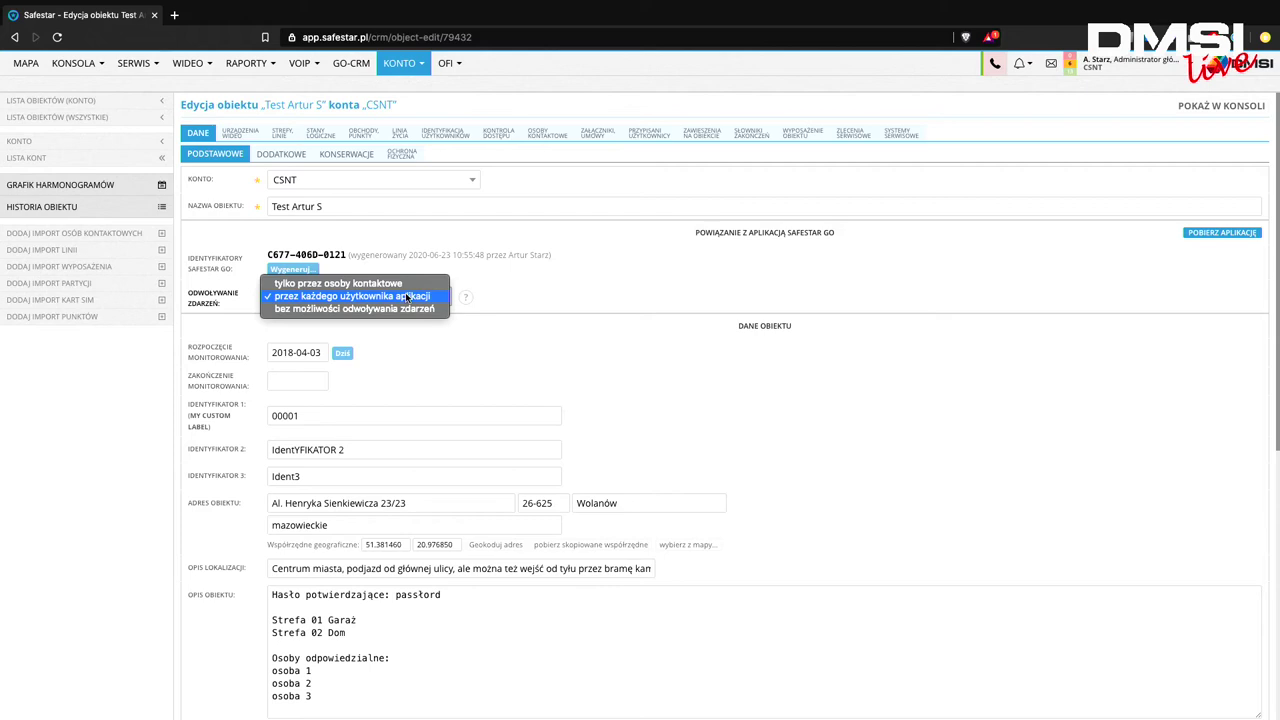
- Try the event-cancellation options "tylko przez osoby kontaktowe" and "bez możliwości odwoływania zdarzeń" for the Safestar GO link
click(412, 309)
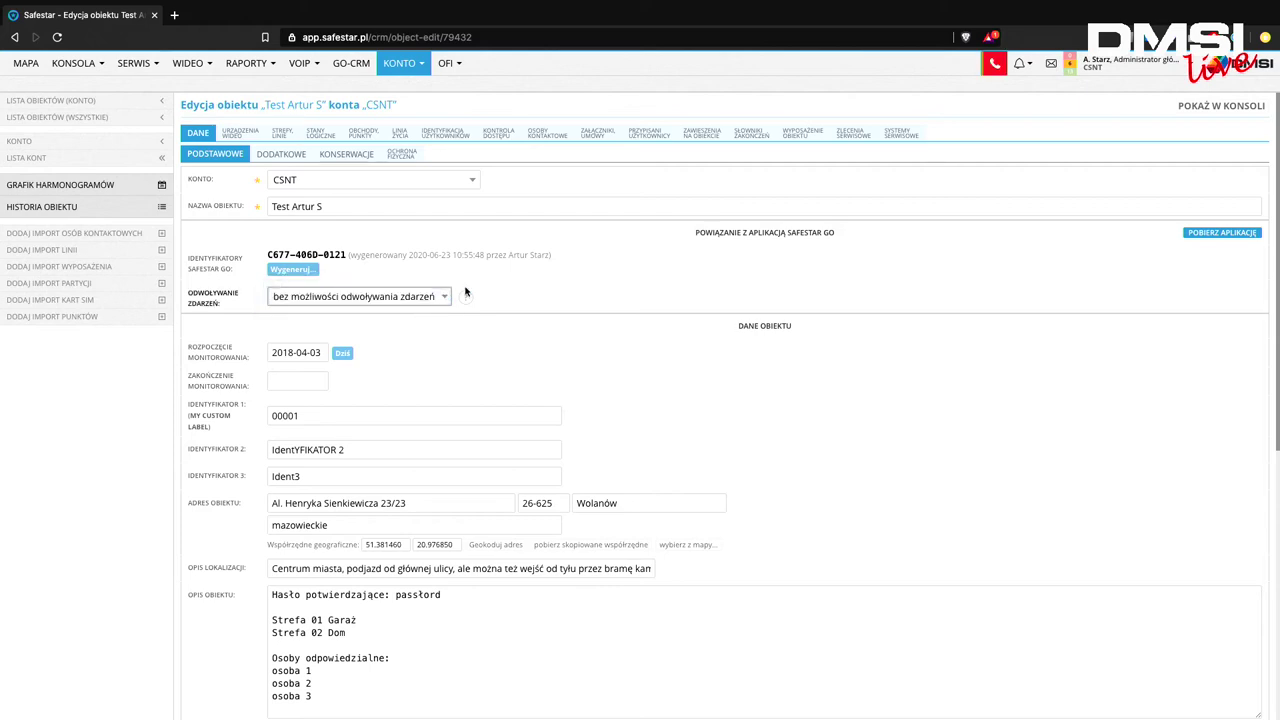
click(440, 297)
click(412, 272)
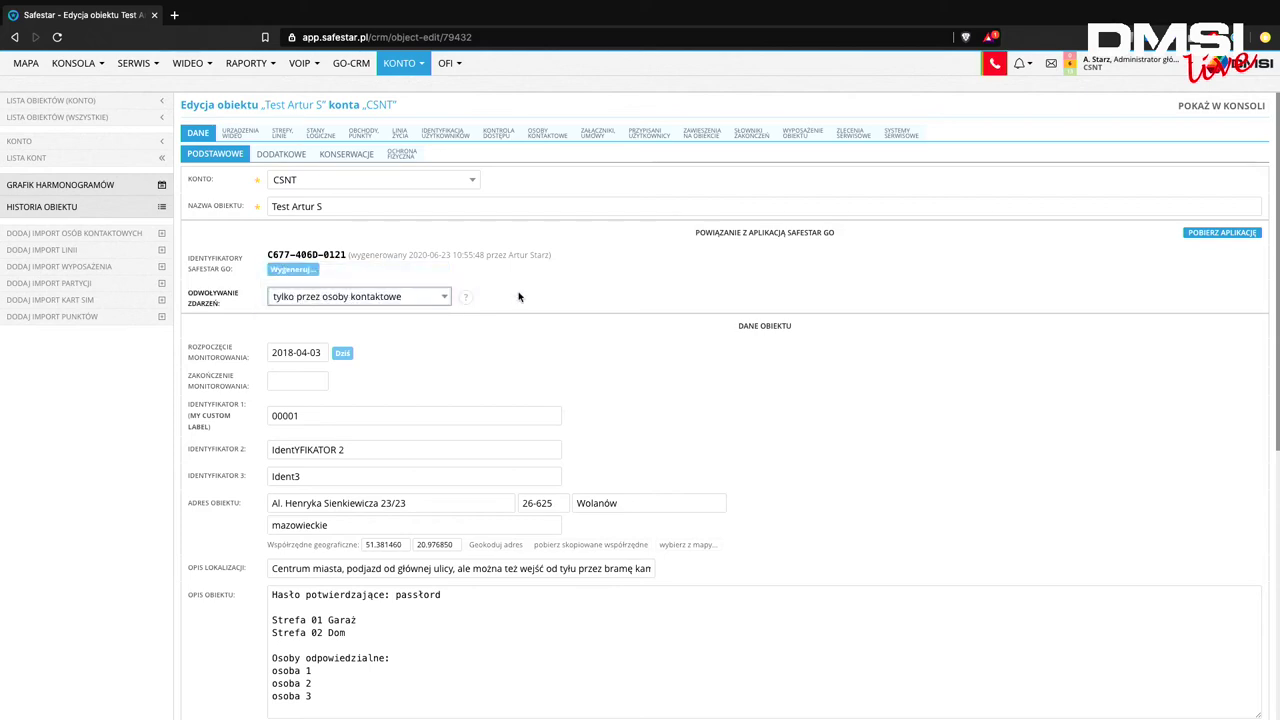
click(414, 296)
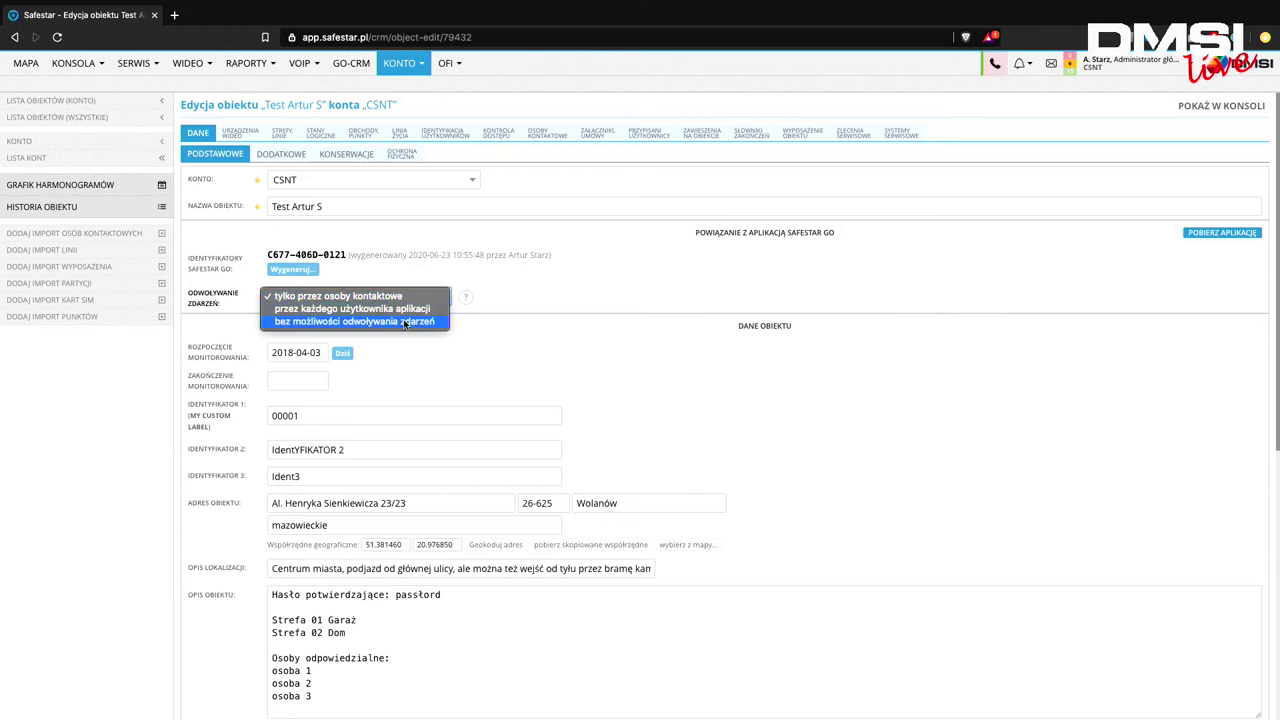
click(405, 322)
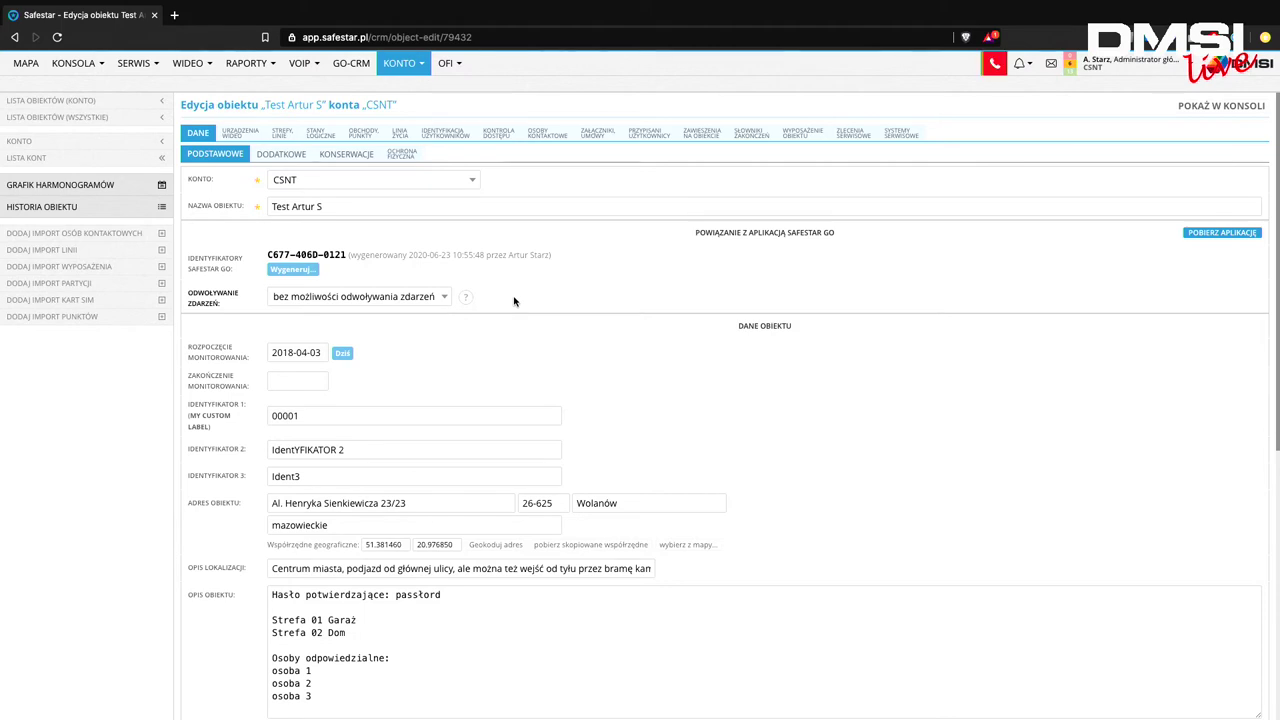
- Set event cancellation to "przez każdego użytkownika aplikacji" and save the object's changes
click(438, 296)
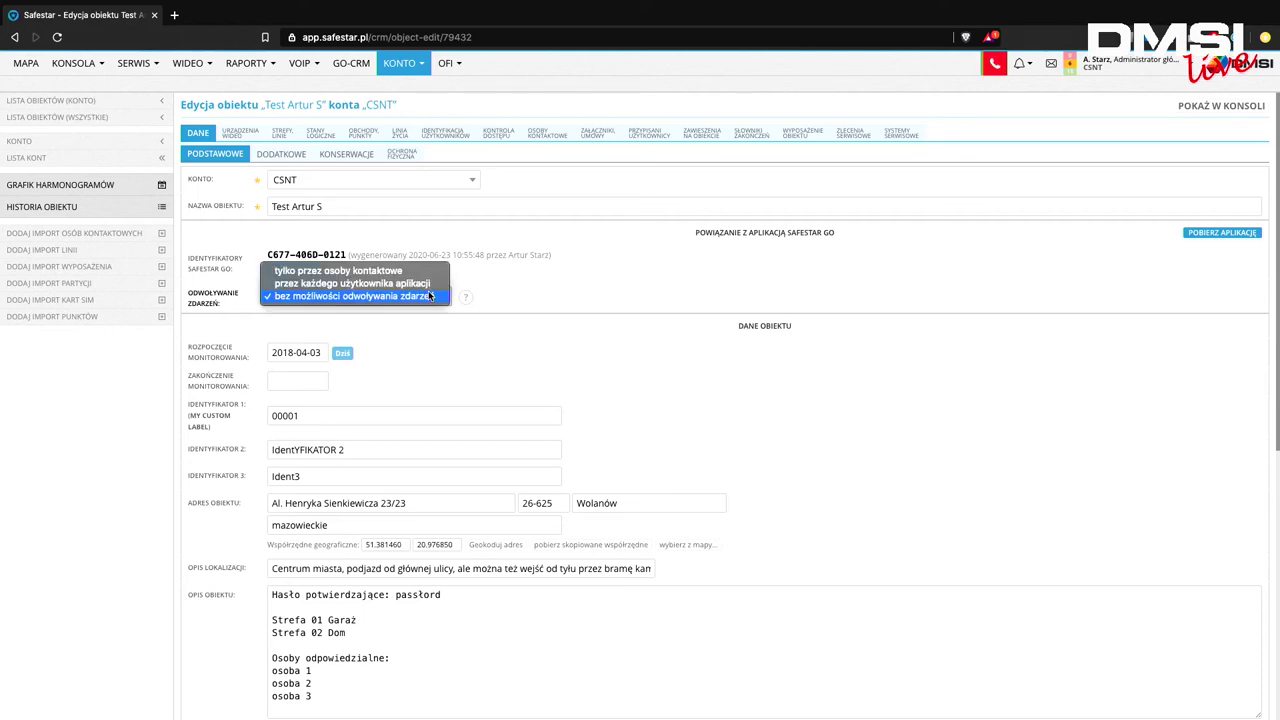
click(406, 284)
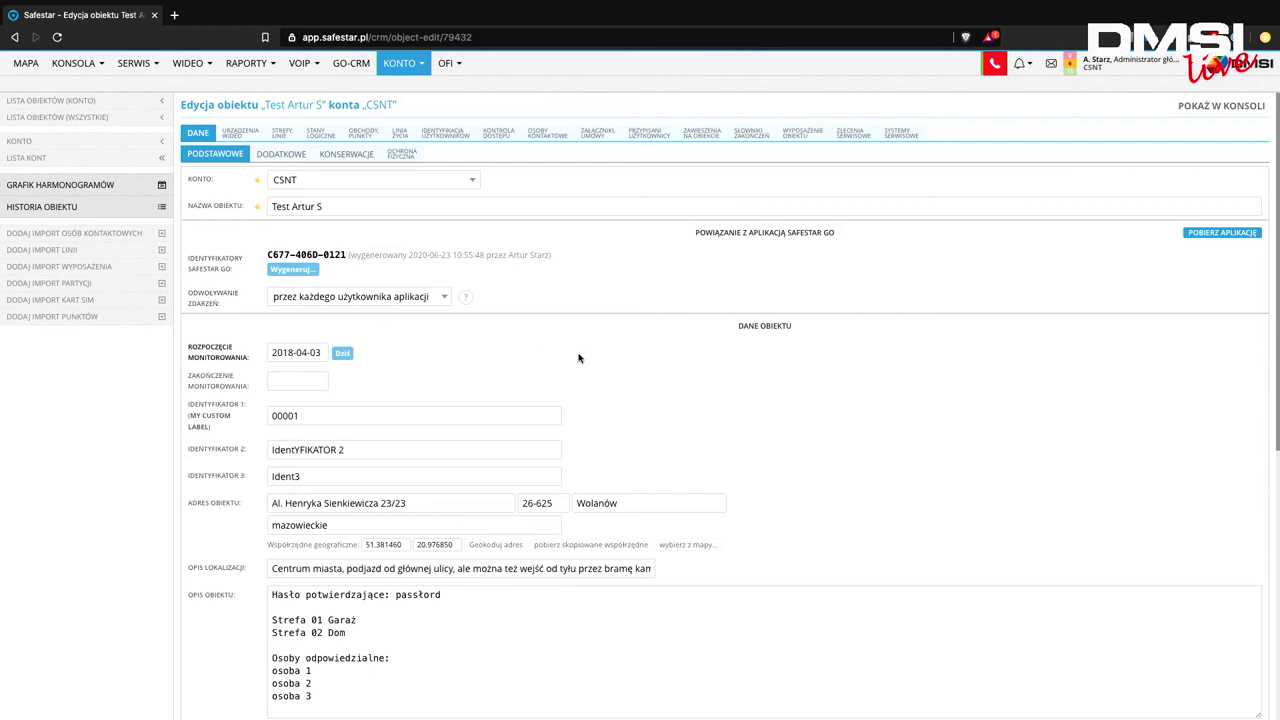
scroll(437, 410, down, 5)
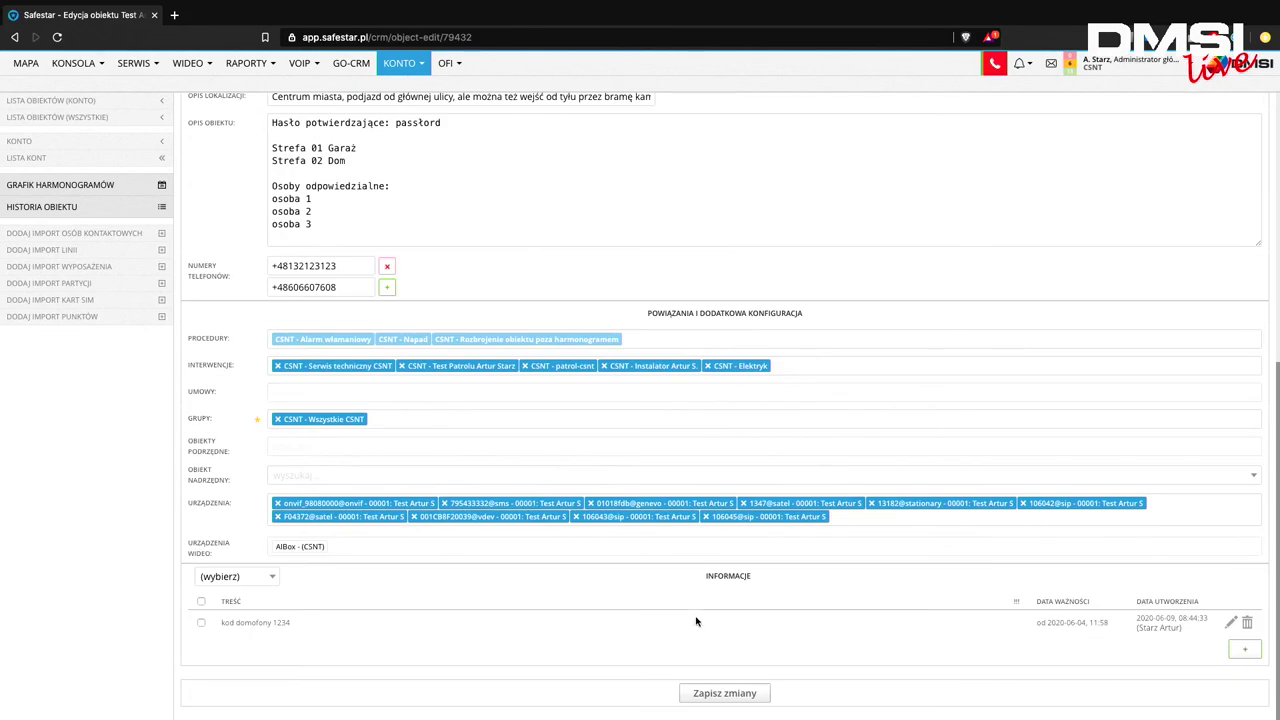
click(727, 693)
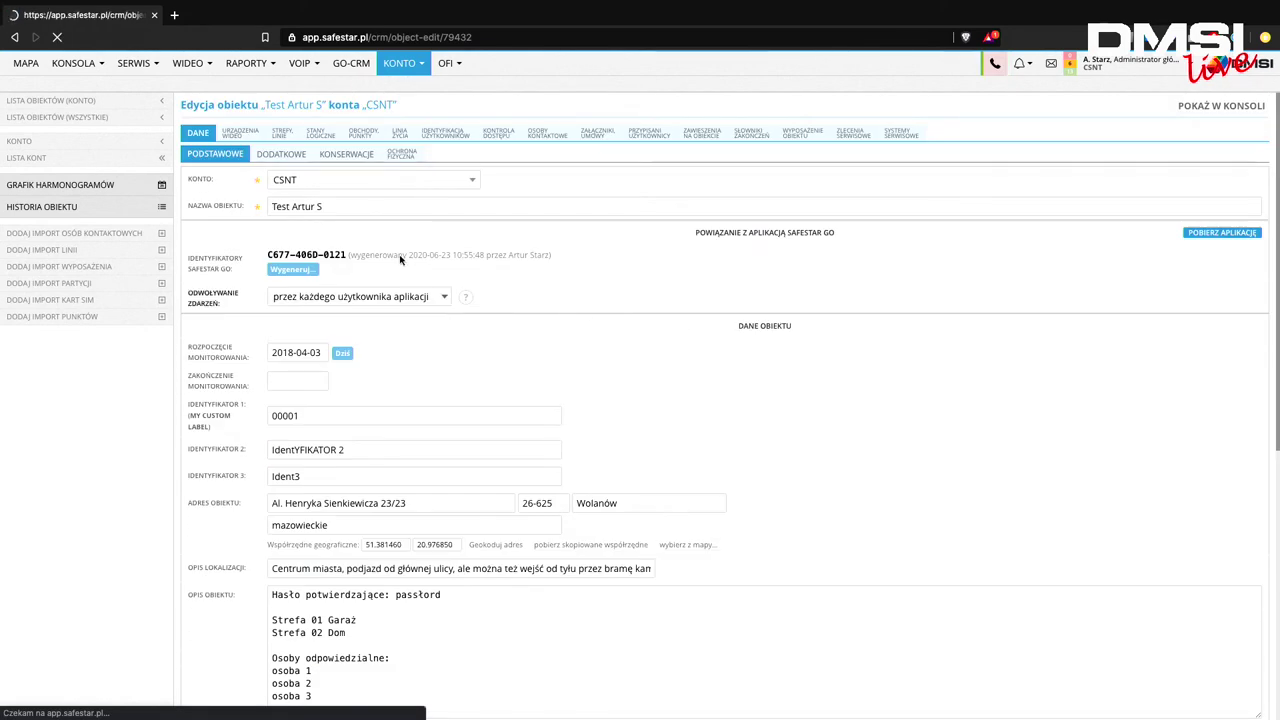
- Generate three new Safestar GO identifiers for the object
click(307, 266)
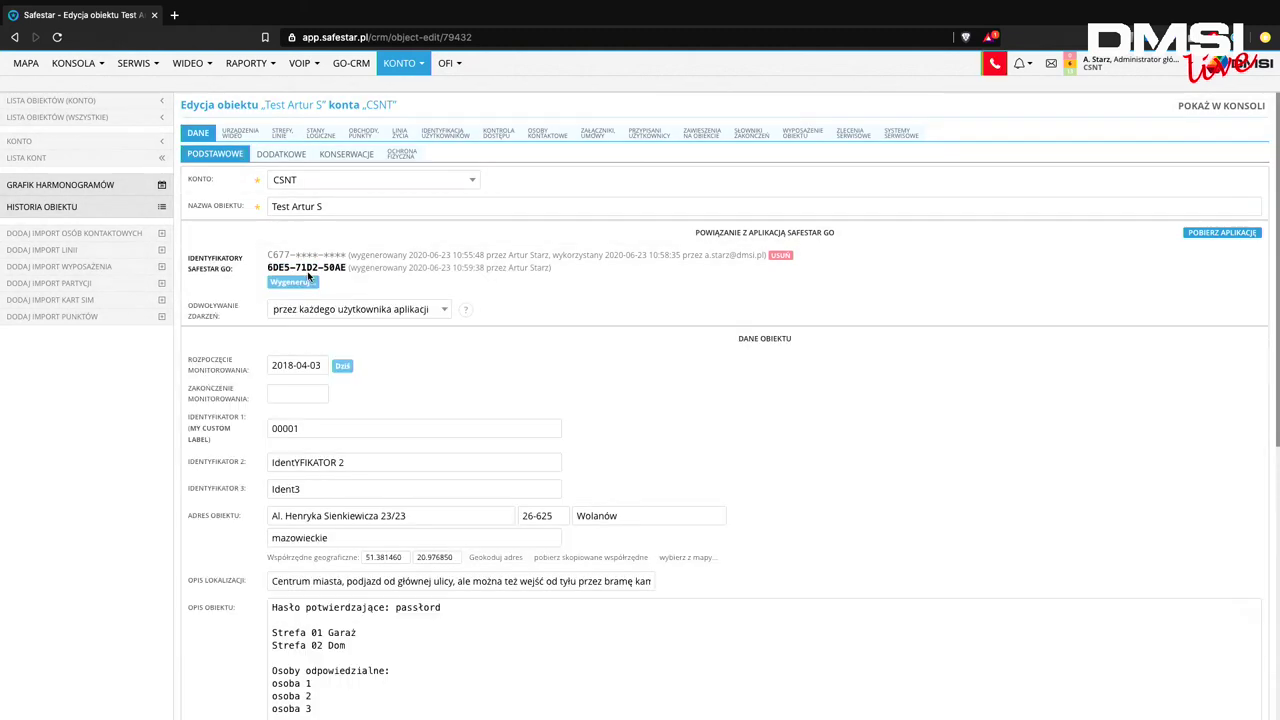
click(309, 281)
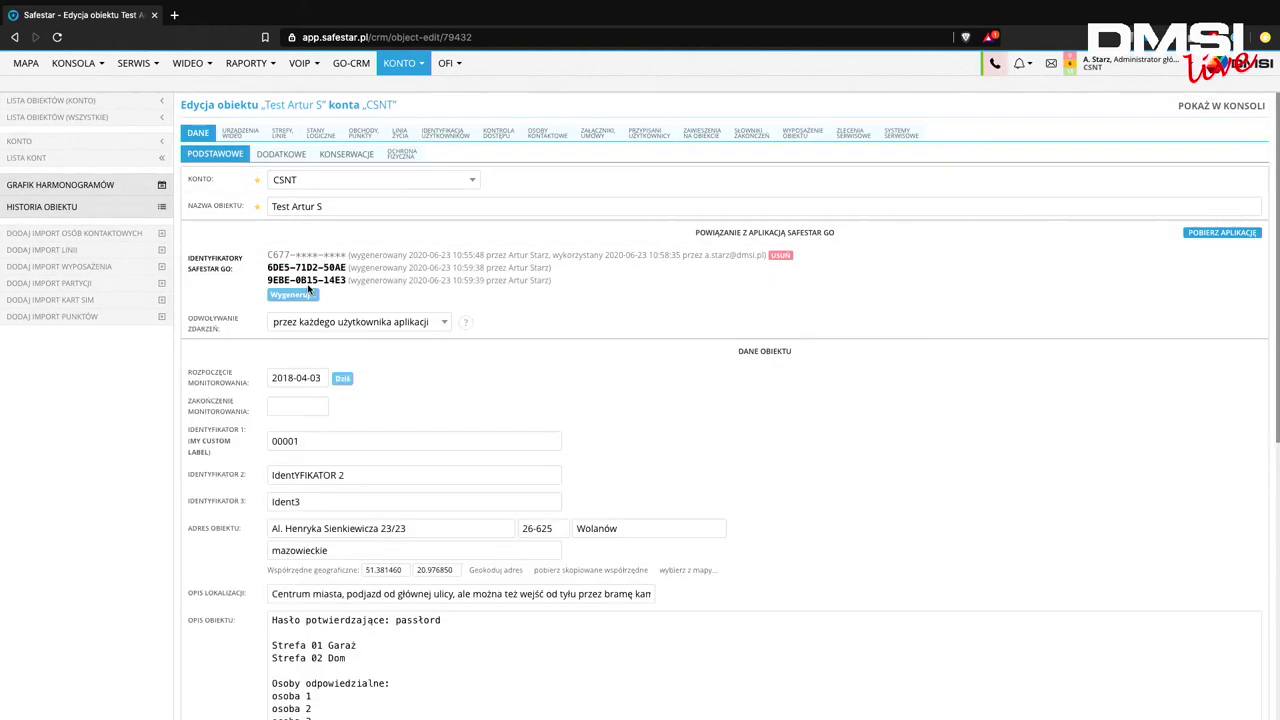
click(309, 289)
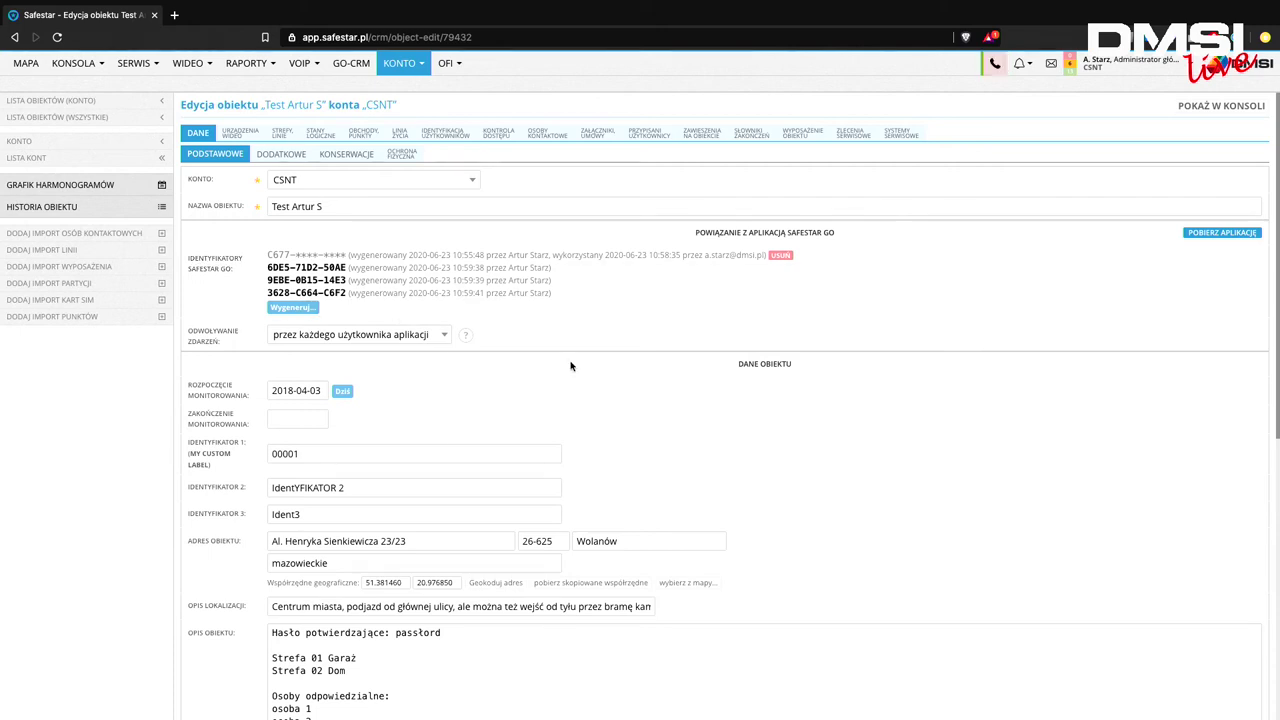
- Set event cancellation to "tylko przez osoby kontaktowe" and save the object's changes
scroll(571, 366, down, 2)
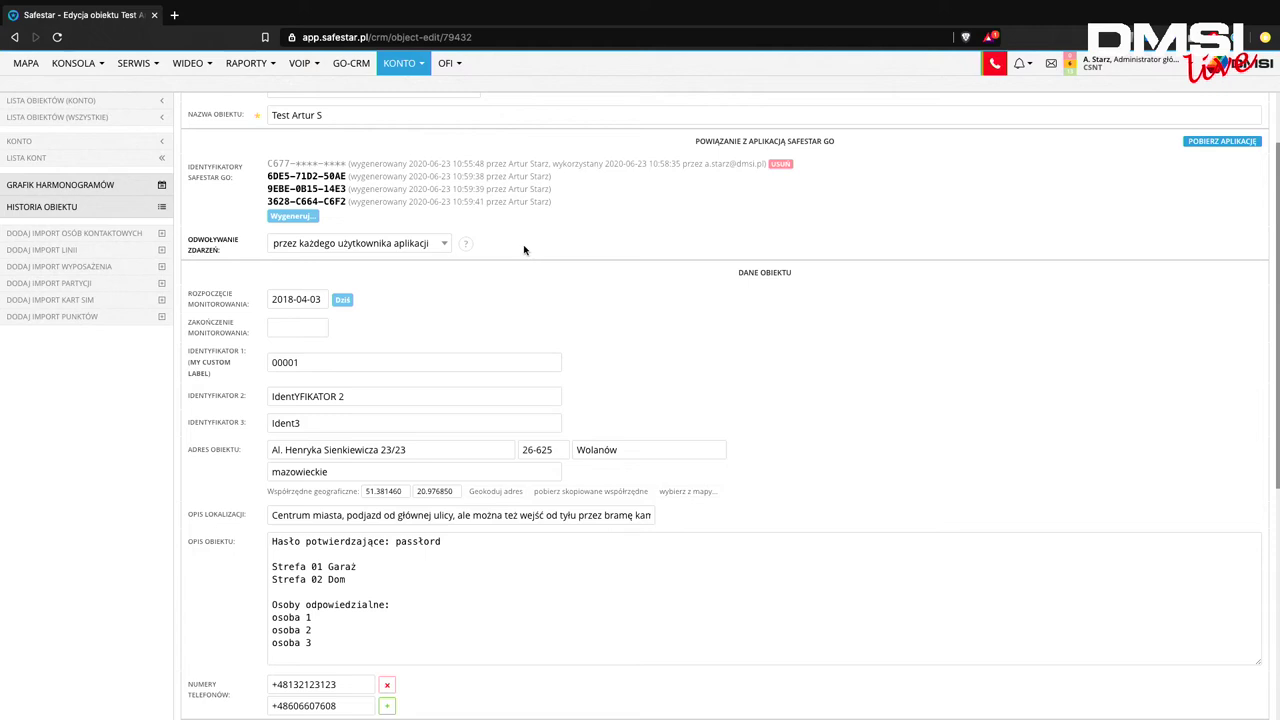
click(427, 243)
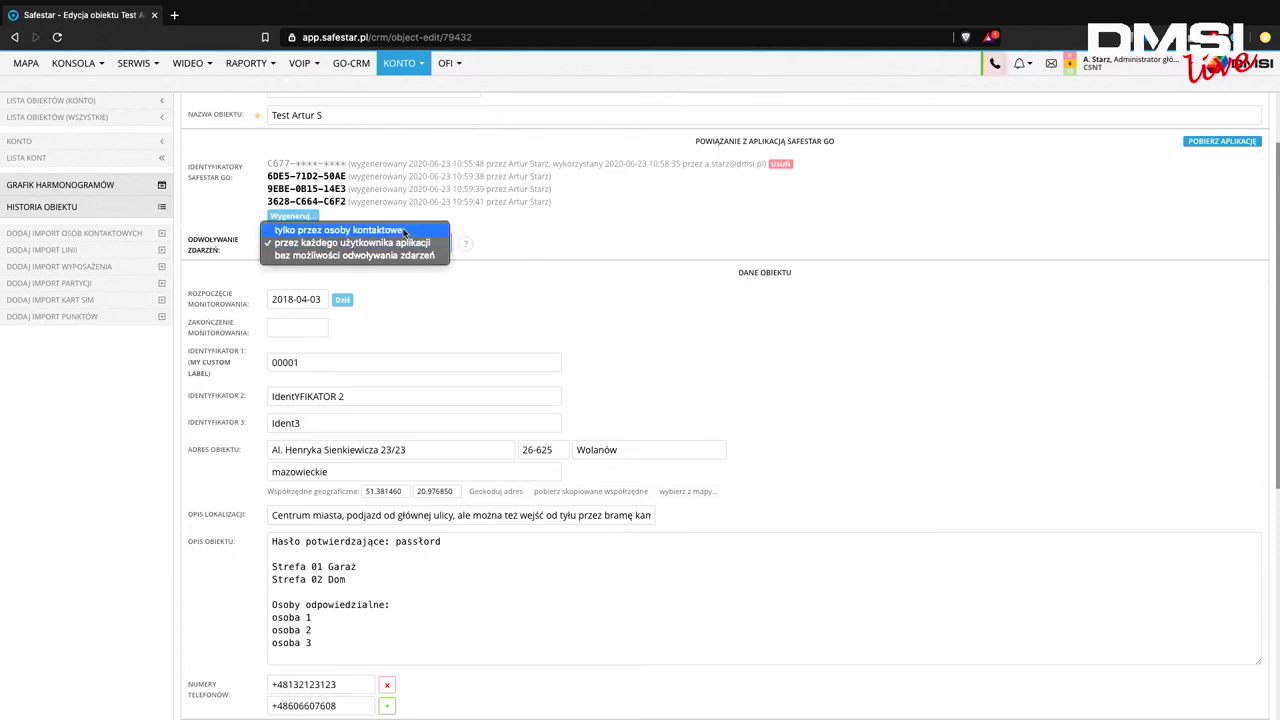
click(404, 231)
scroll(548, 260, down, 5)
click(718, 690)
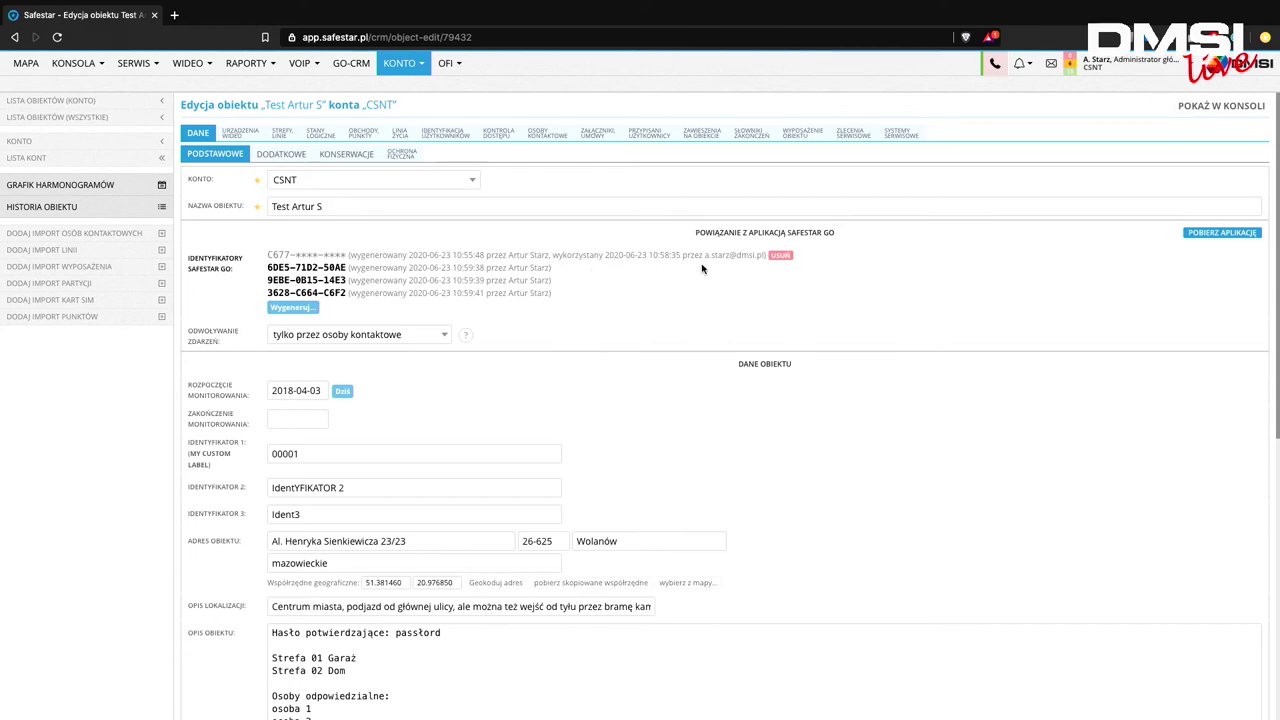
- Compare the e-mail that used the first identifier with the login in the matching contact person's details, leaving the contact unedited
drag(705, 259, 764, 259)
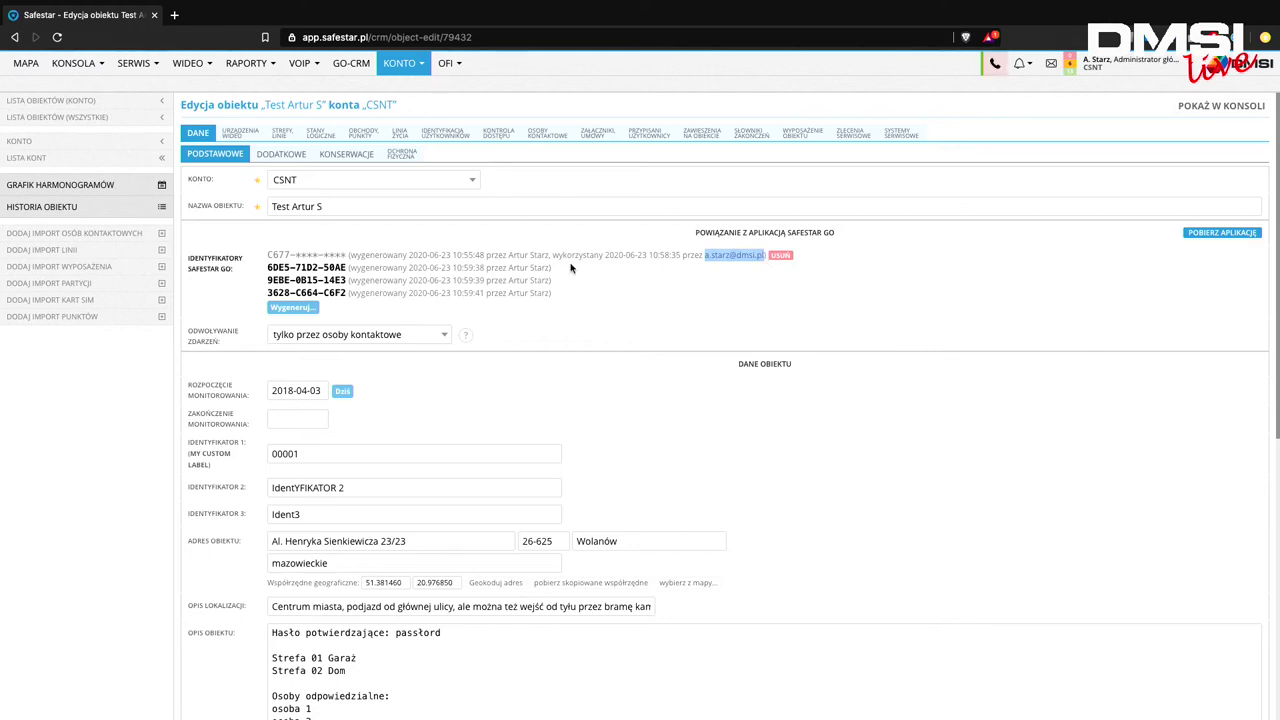
click(544, 136)
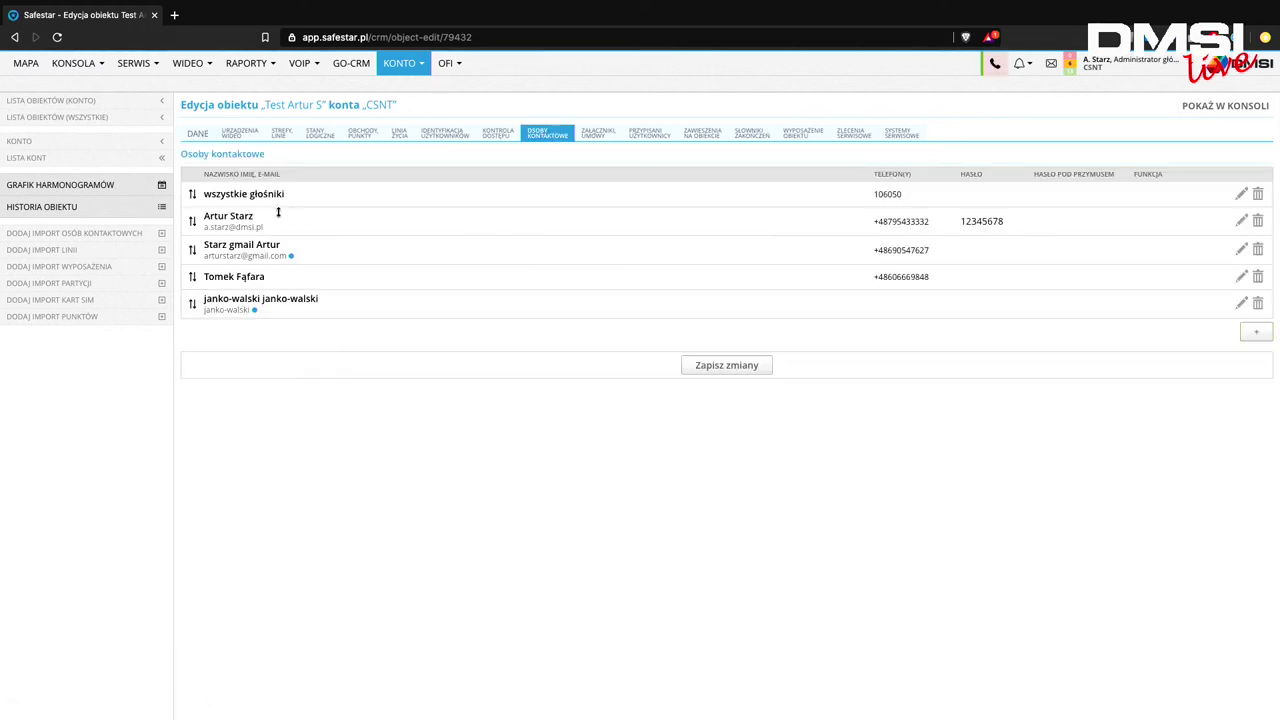
click(1241, 220)
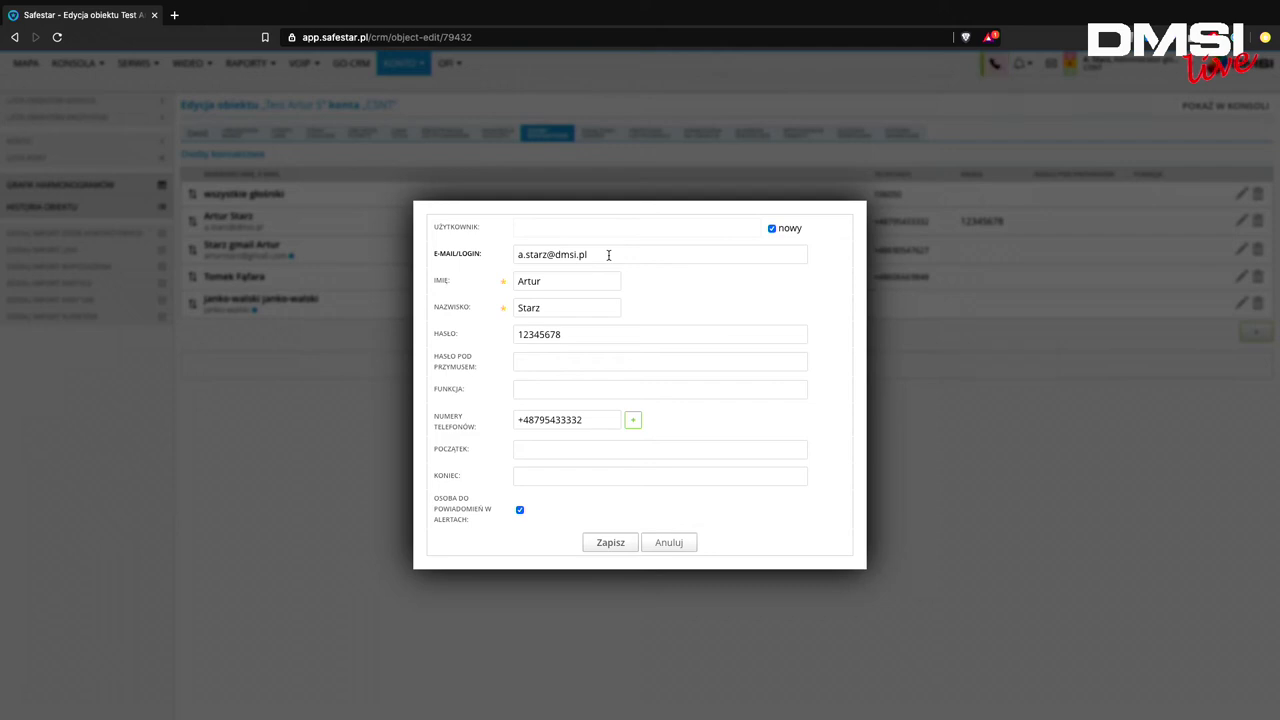
click(669, 545)
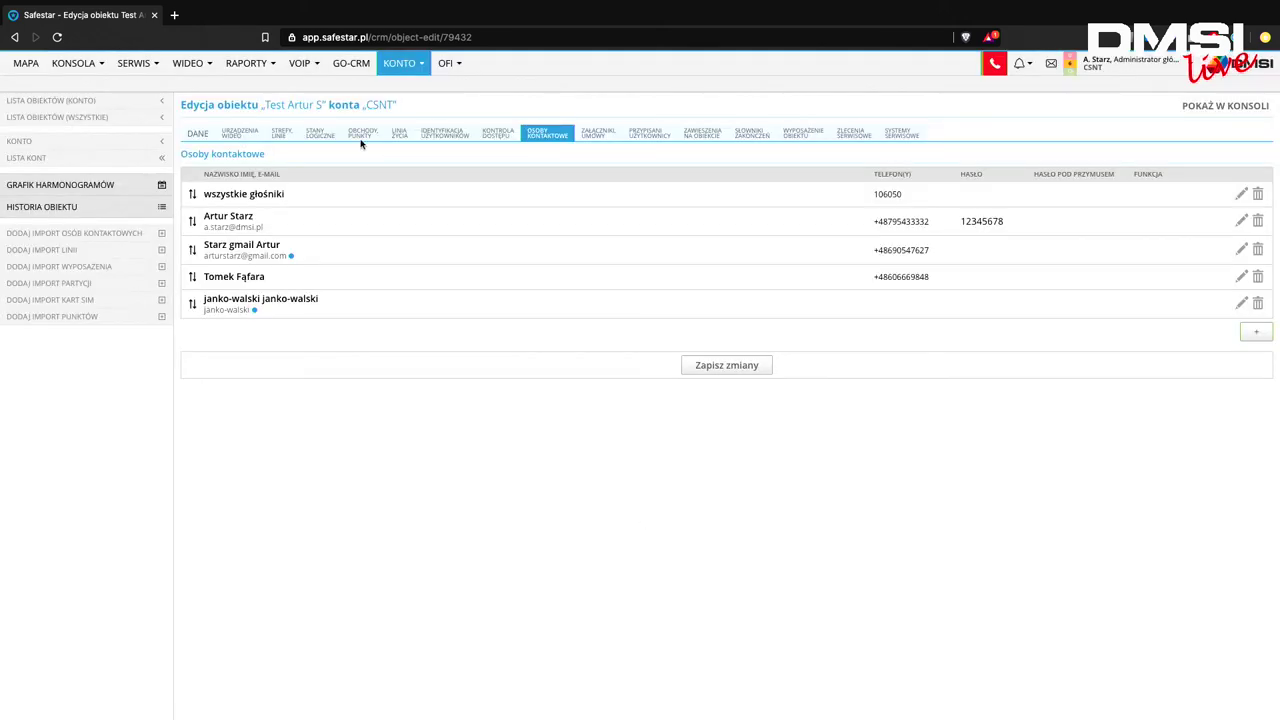
- Return to the object's basic data and open its zones and lines settings
click(197, 134)
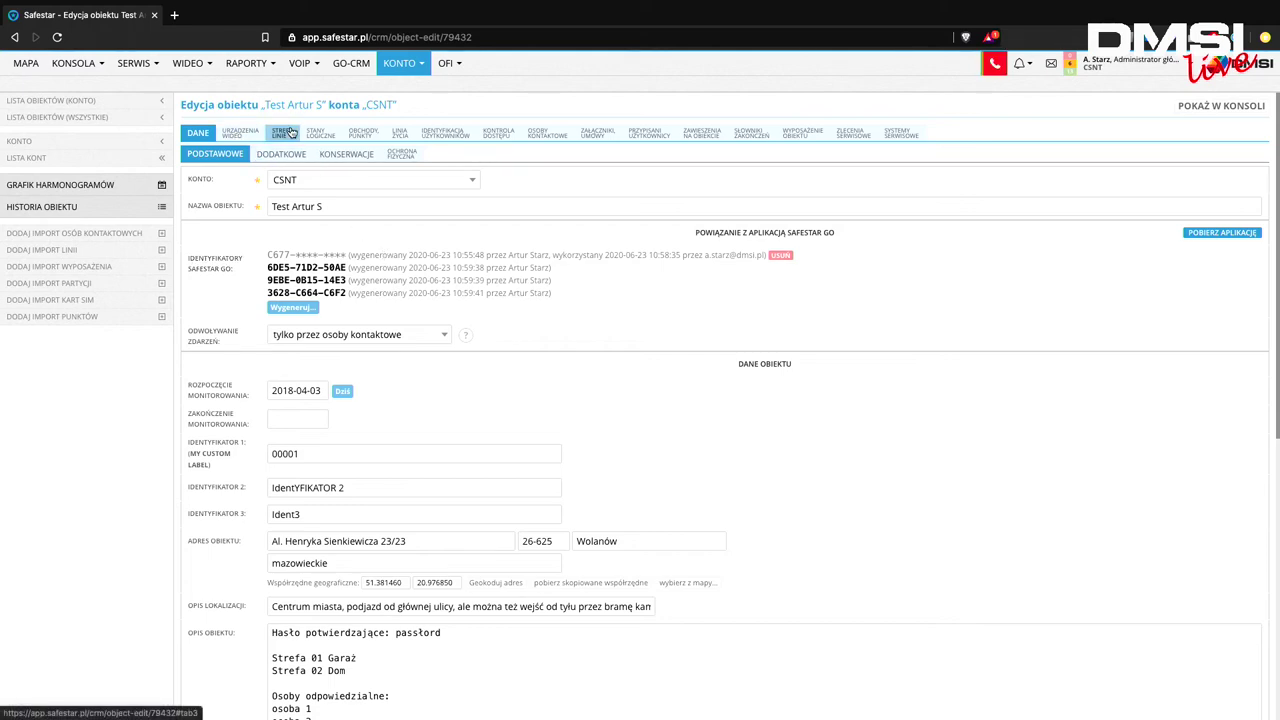
click(284, 133)
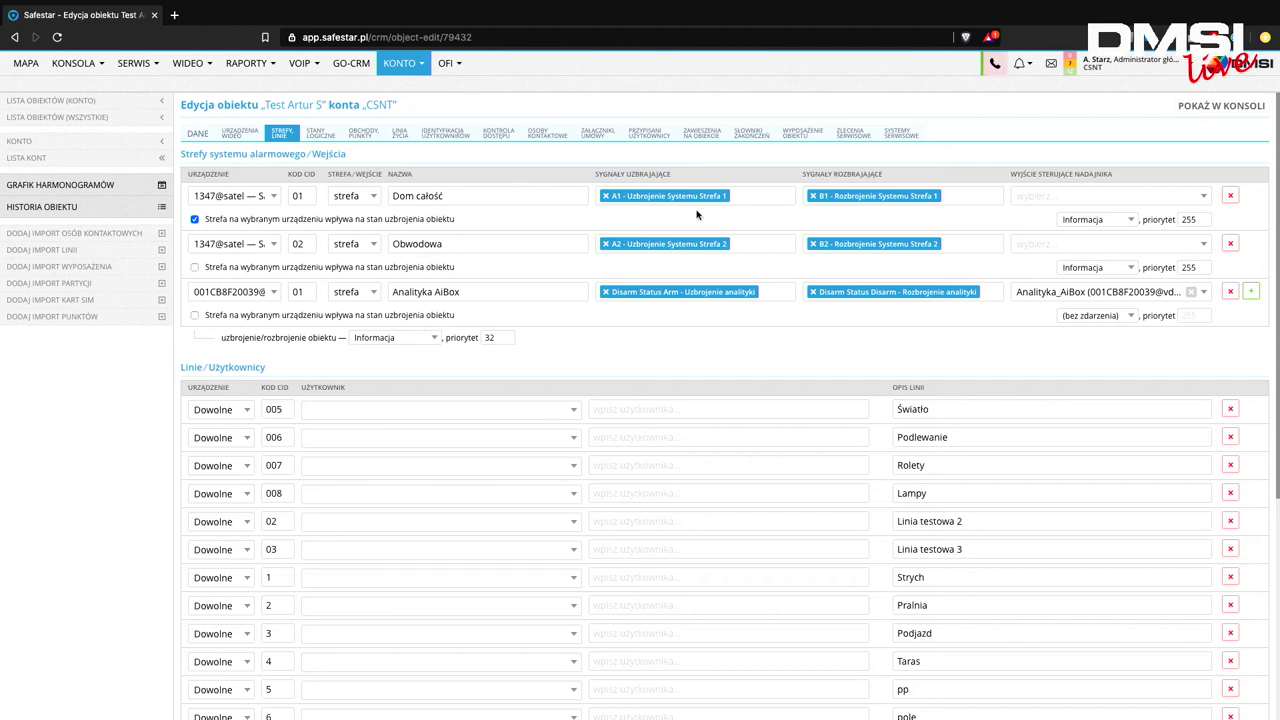
click(1079, 199)
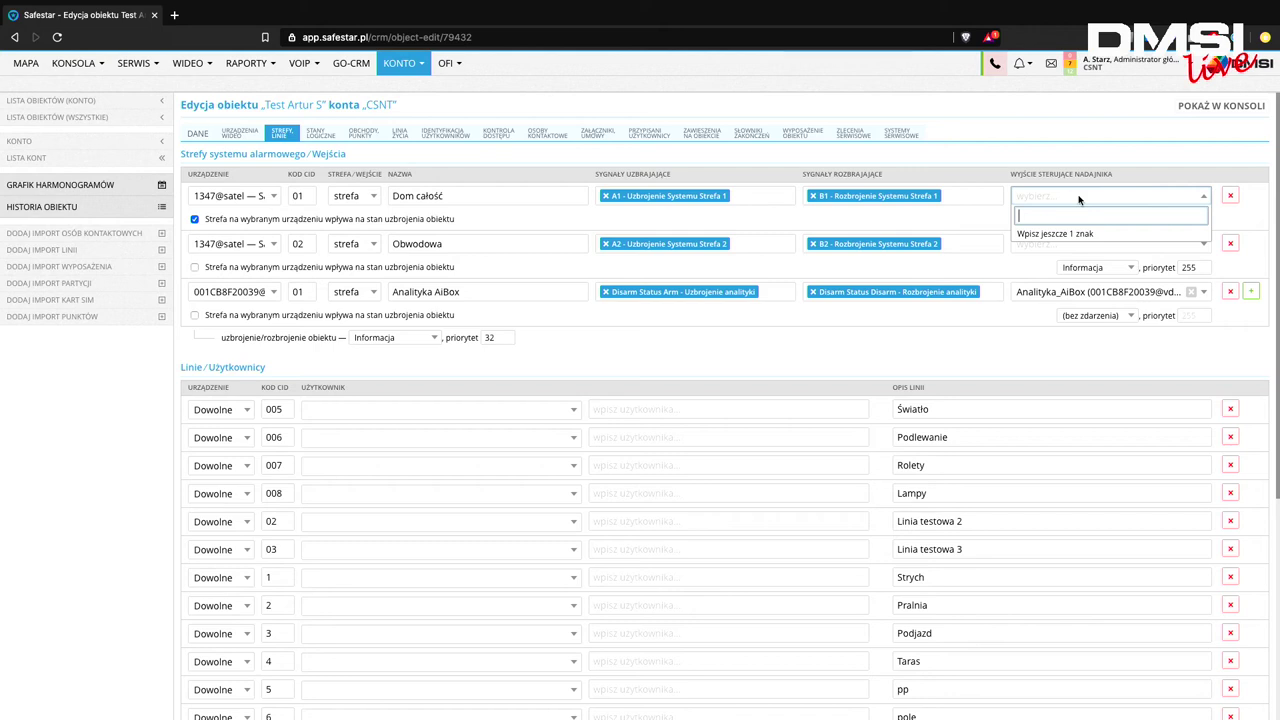
text(po)
key(BackSpace)
key(BackSpace)
key(BackSpace)
text(de)
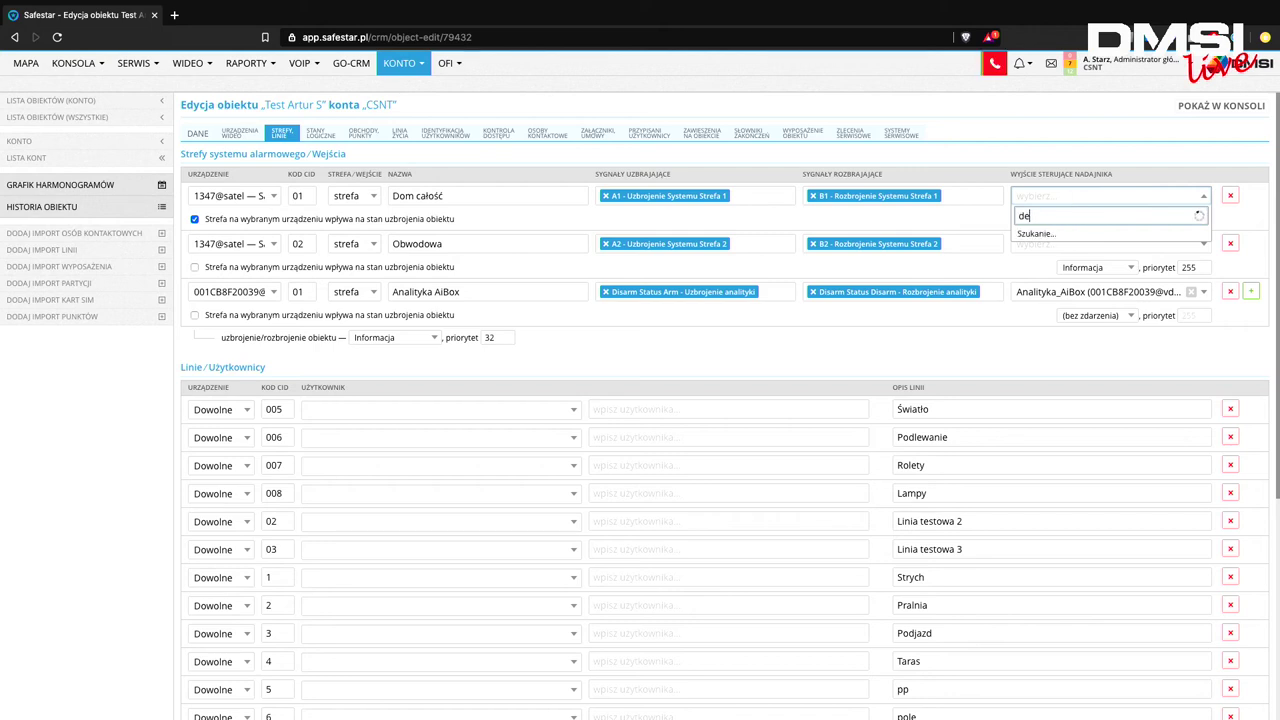
key(BackSpace)
key(BackSpace)
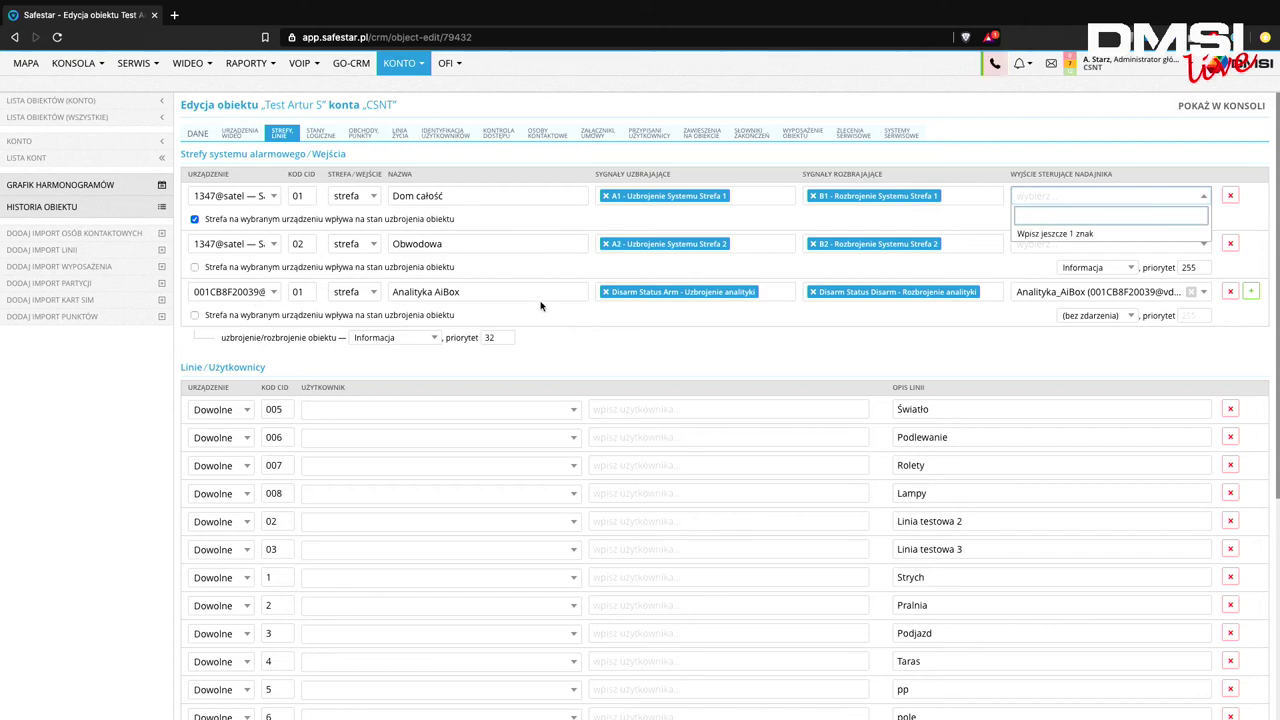
key(Escape)
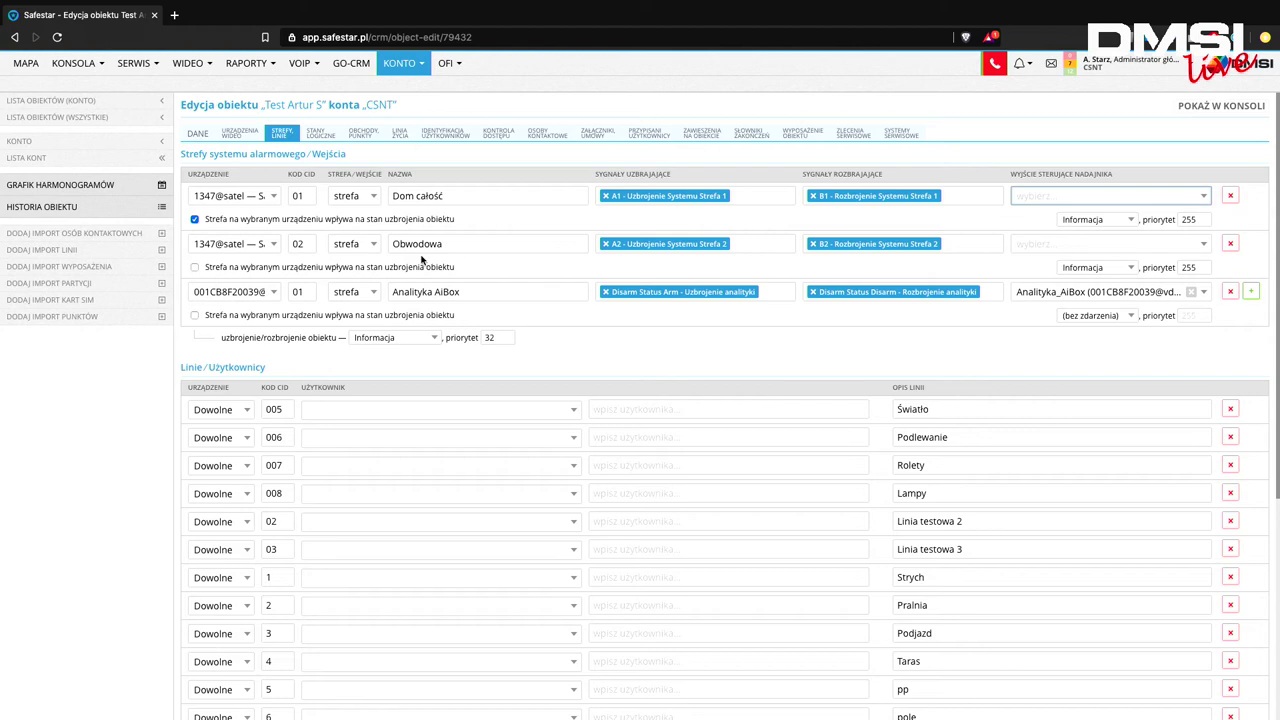
- Find "ana" among the transmitter control outputs and assign Analityka_AiBox (001CB8F20039@vdev) to the Analityka AiBox zone
click(1056, 293)
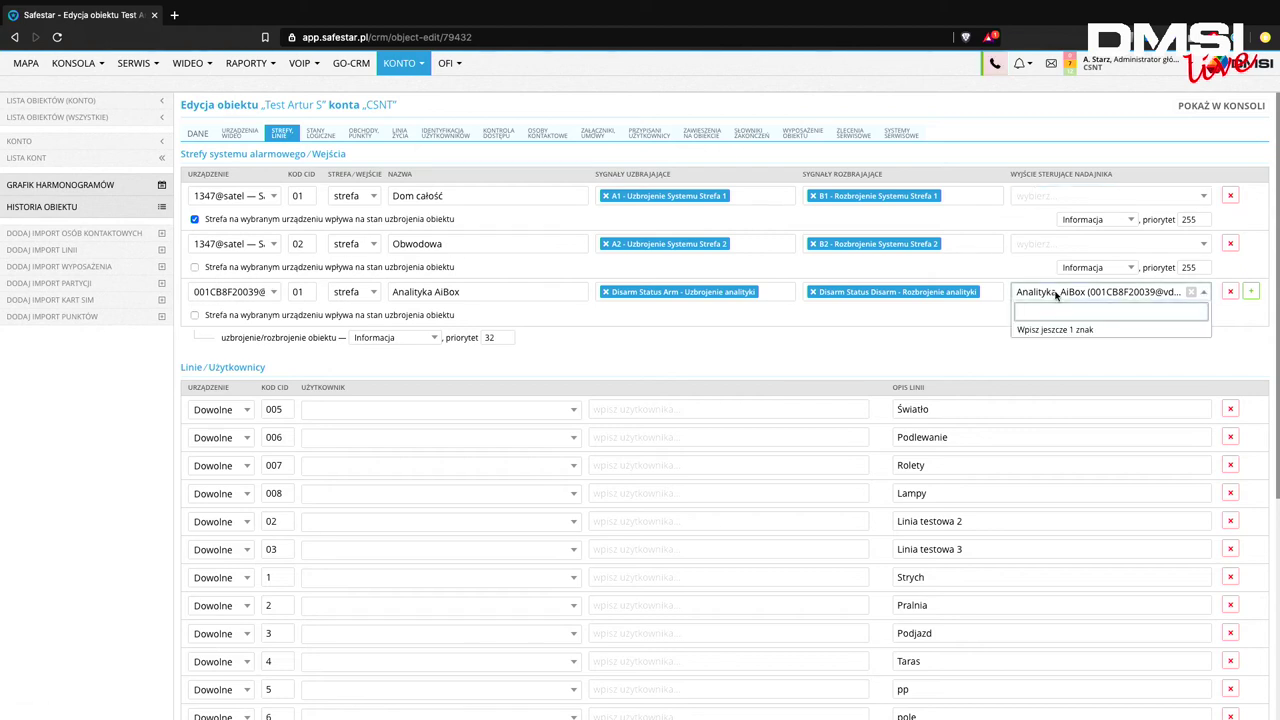
text(ana)
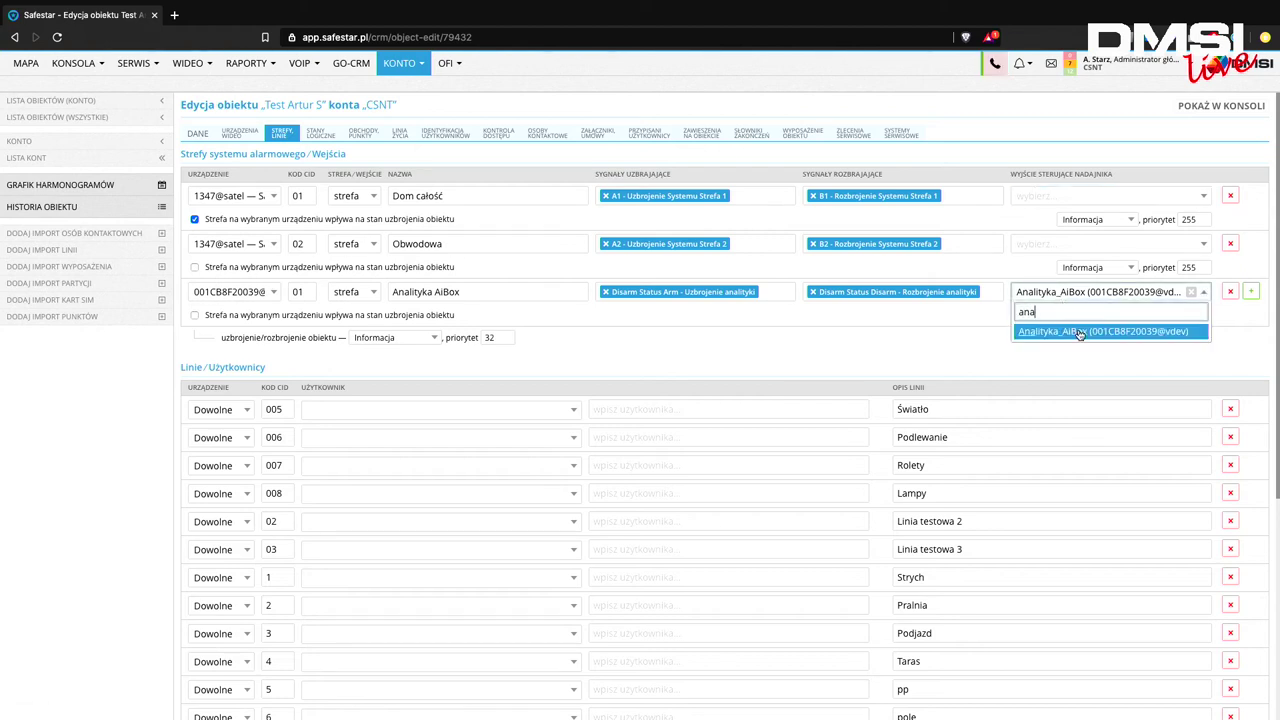
click(1079, 332)
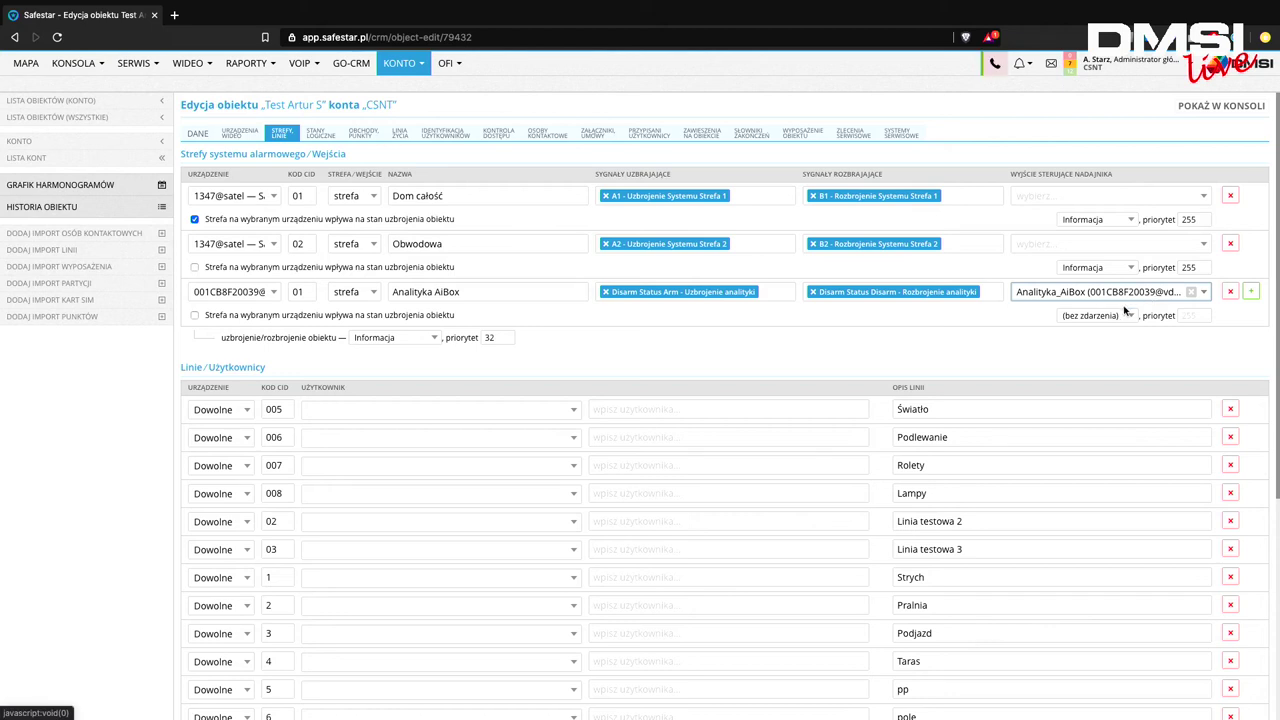
- Add a fourth alarm system zone and assign the 01018fdb@genevo device to it
click(1250, 291)
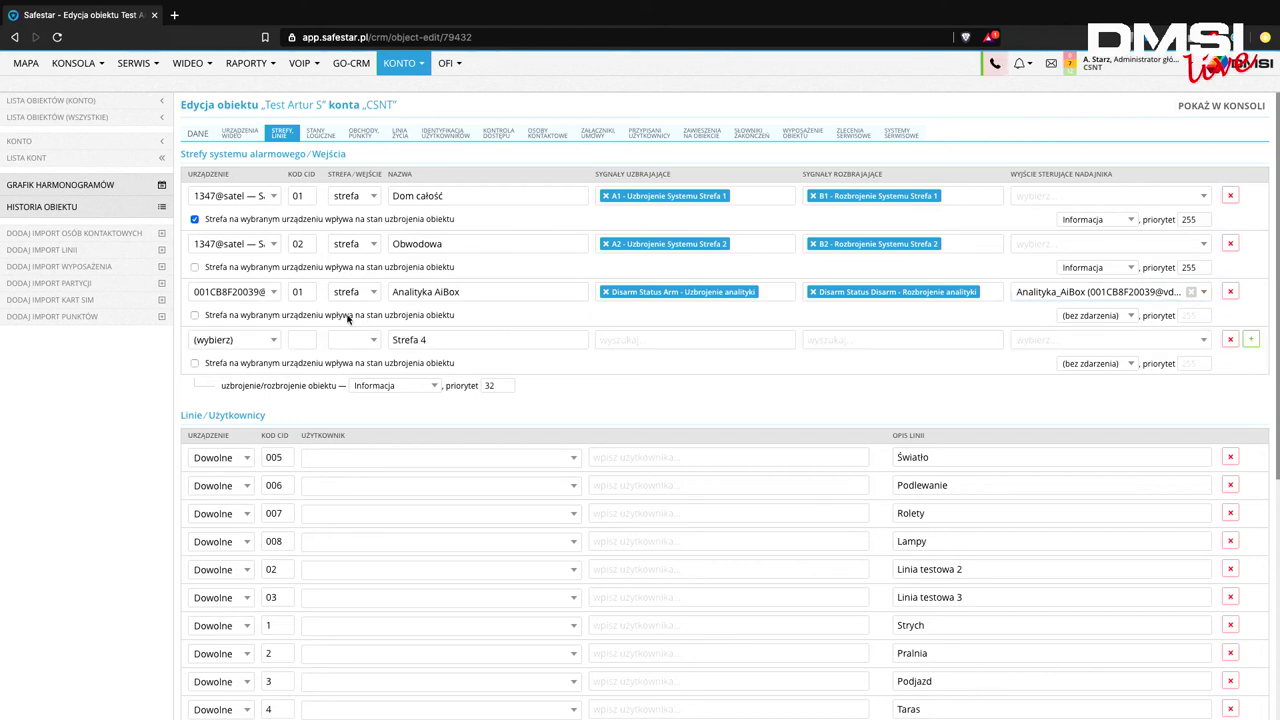
click(272, 340)
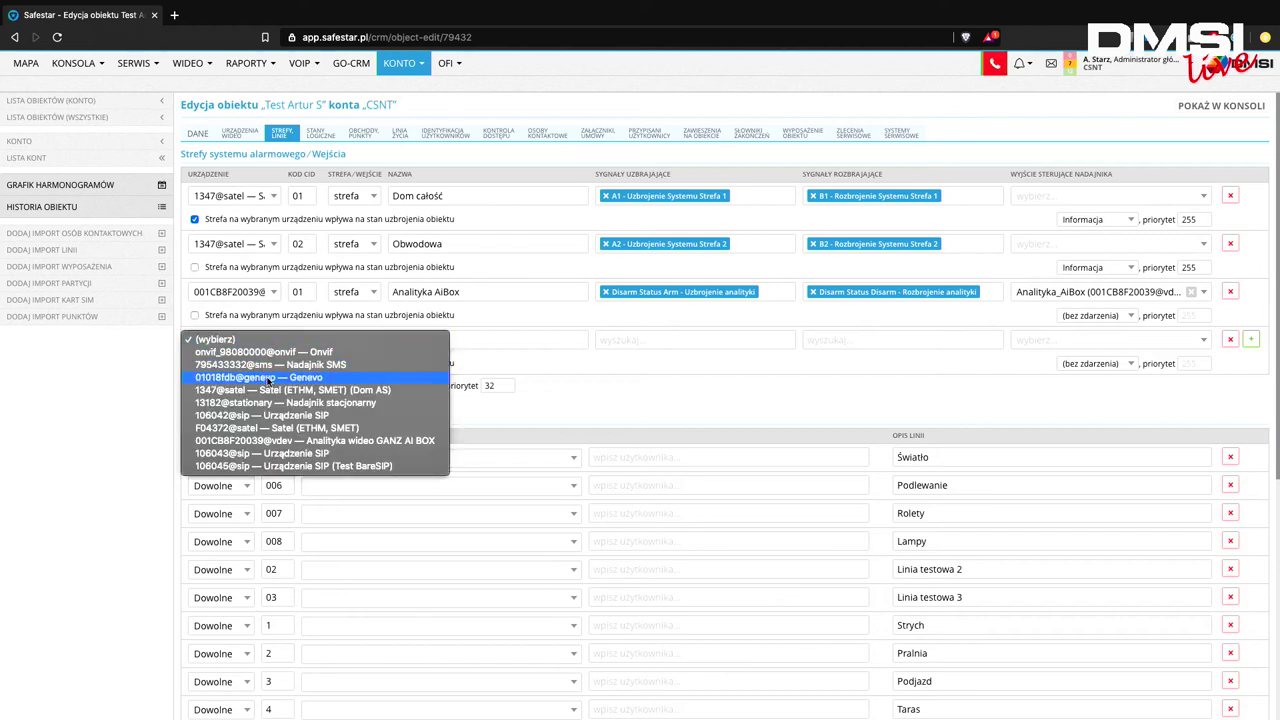
key(Escape)
- Set the new fourth zone's control output to Podlewanie (6) (01018fdb@genevo)
click(1063, 340)
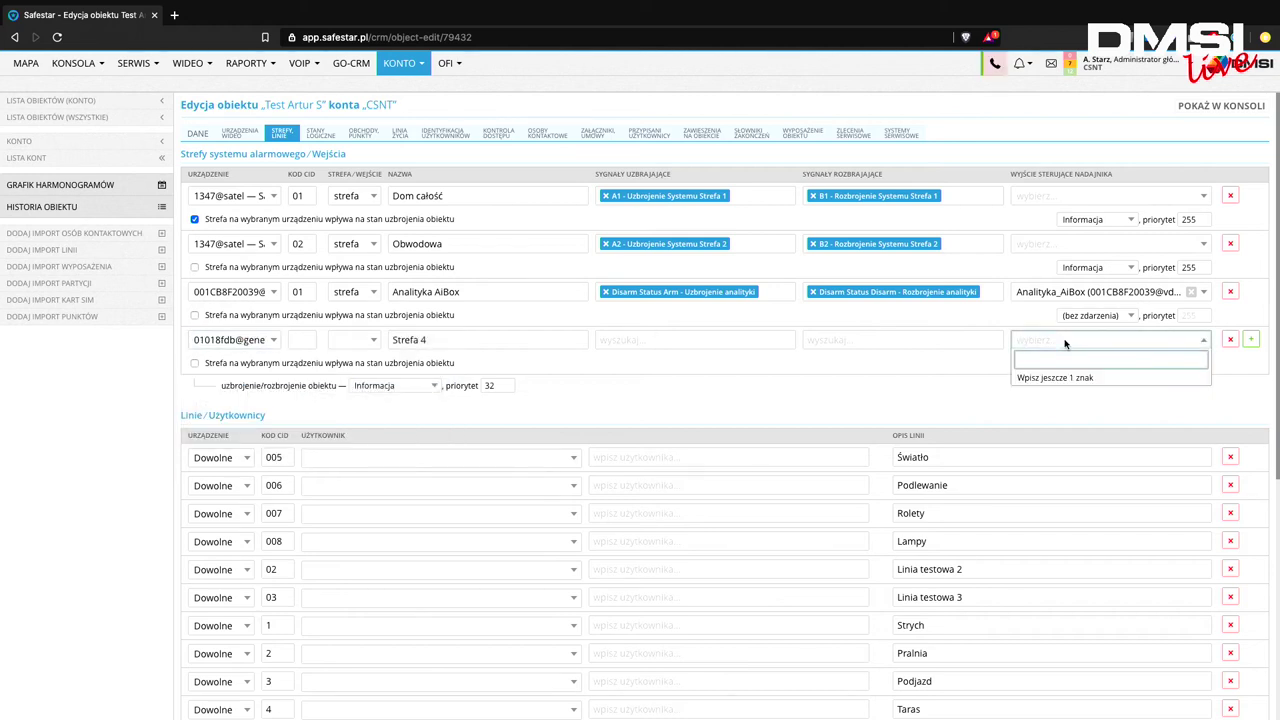
text(pod)
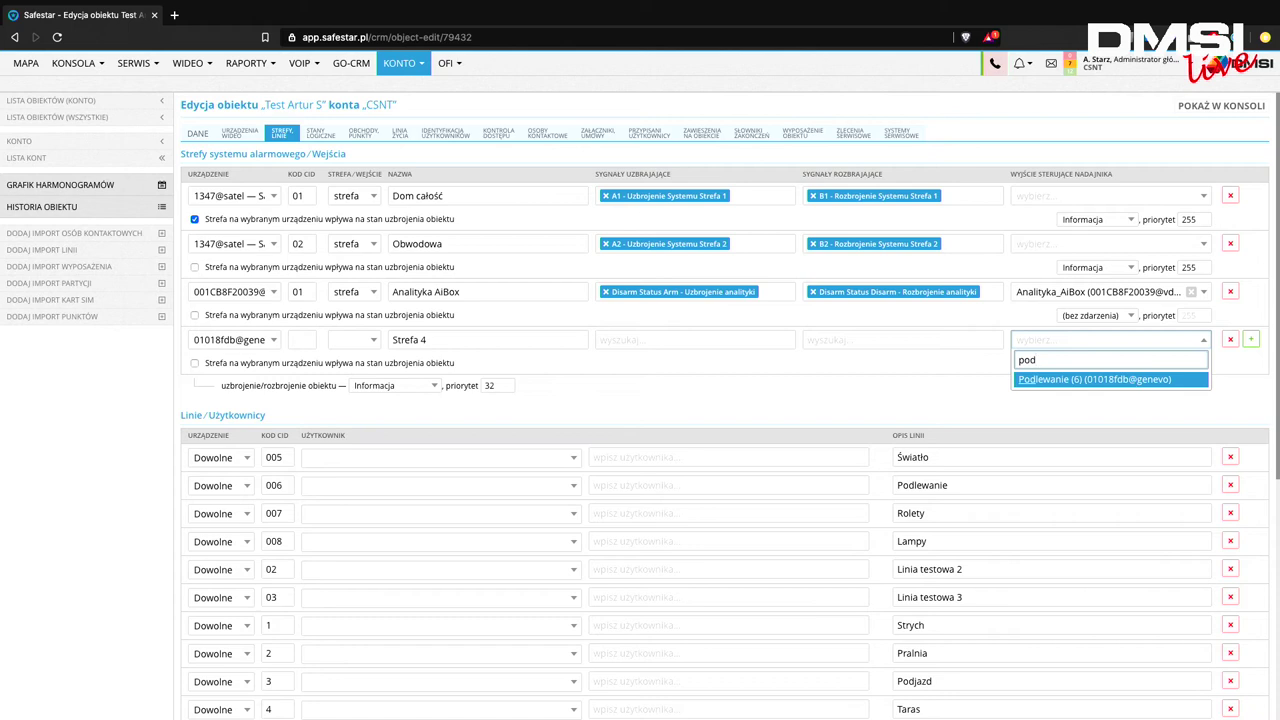
click(1097, 380)
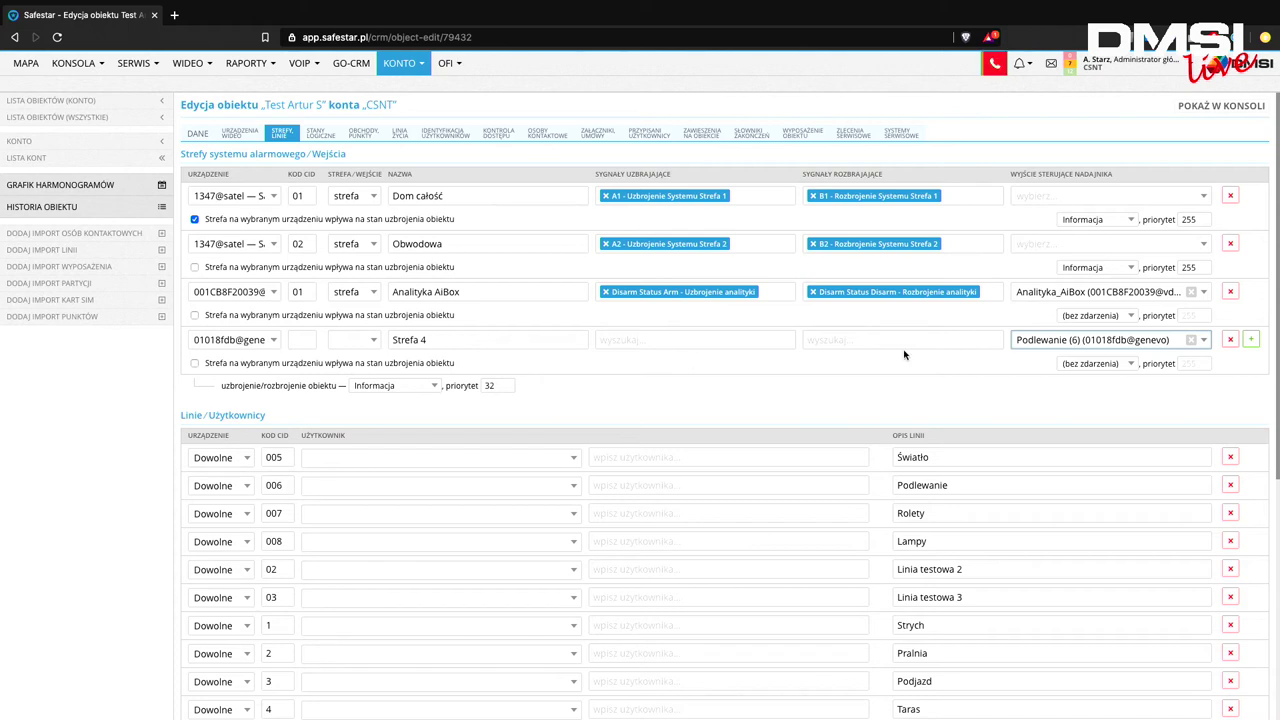
- Change the fourth zone's control output to Światło (5) (01018fdb@genevo)
click(1041, 342)
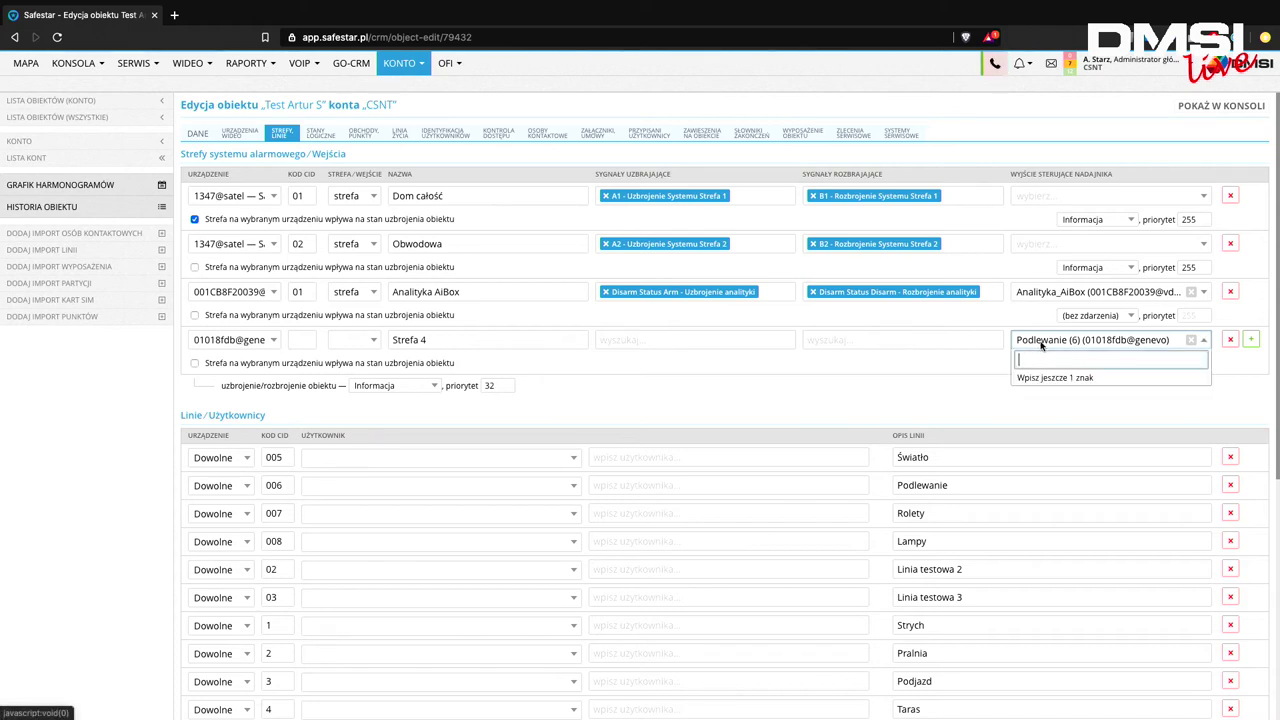
text(s)
key(BackSpace)
key(BackSpace)
text(ia)
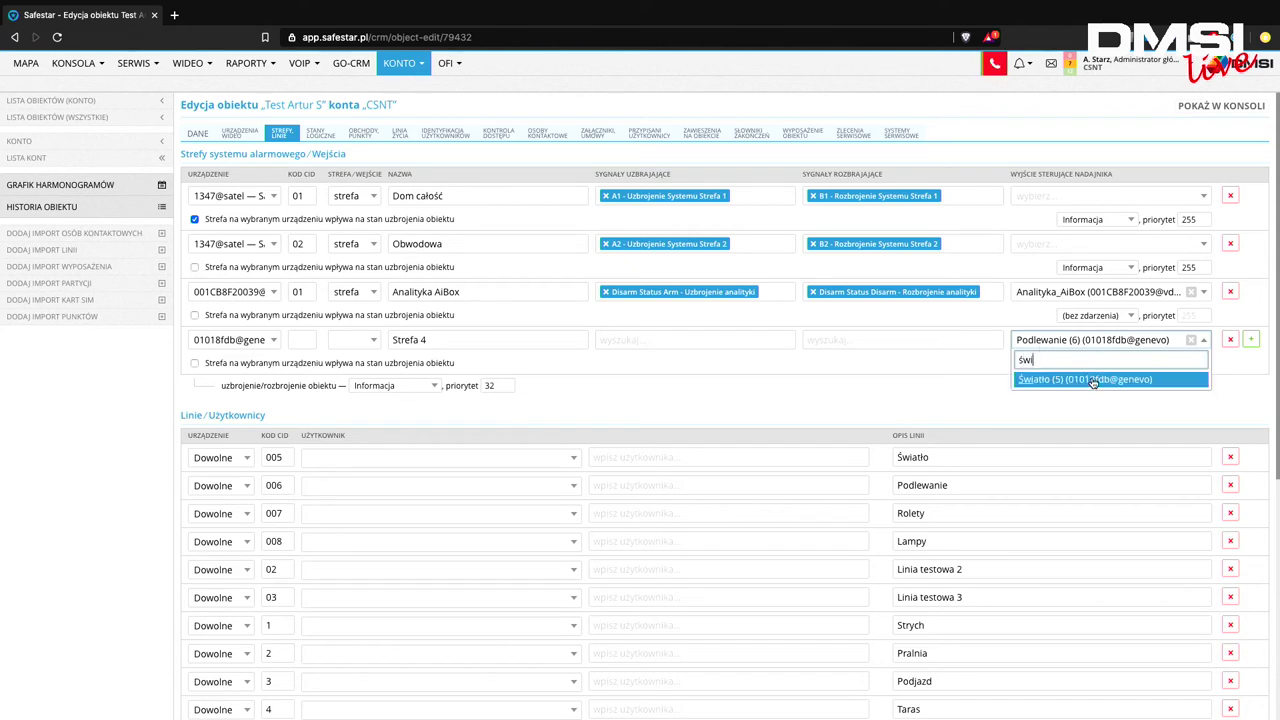
click(1093, 380)
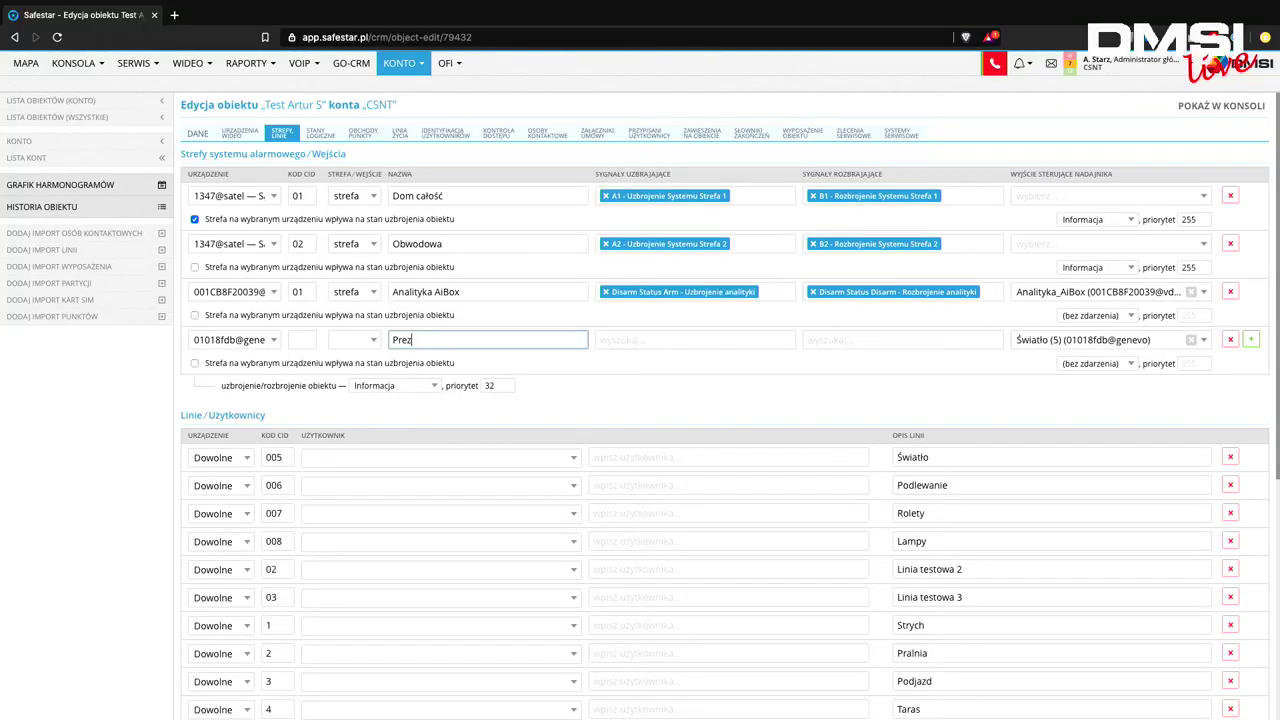
- Name the fourth alarm zone Prezentacja, set its CID code to 01, and save the object's changes
text(tacja)
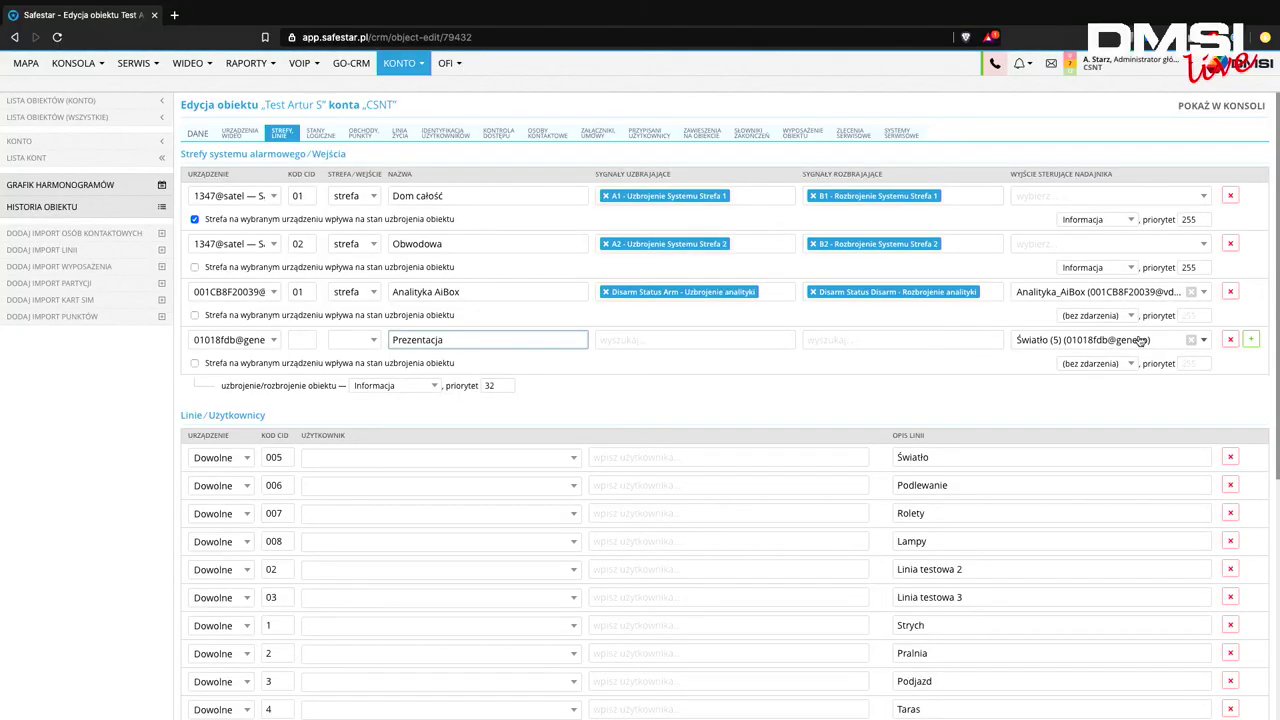
click(306, 340)
text(01)
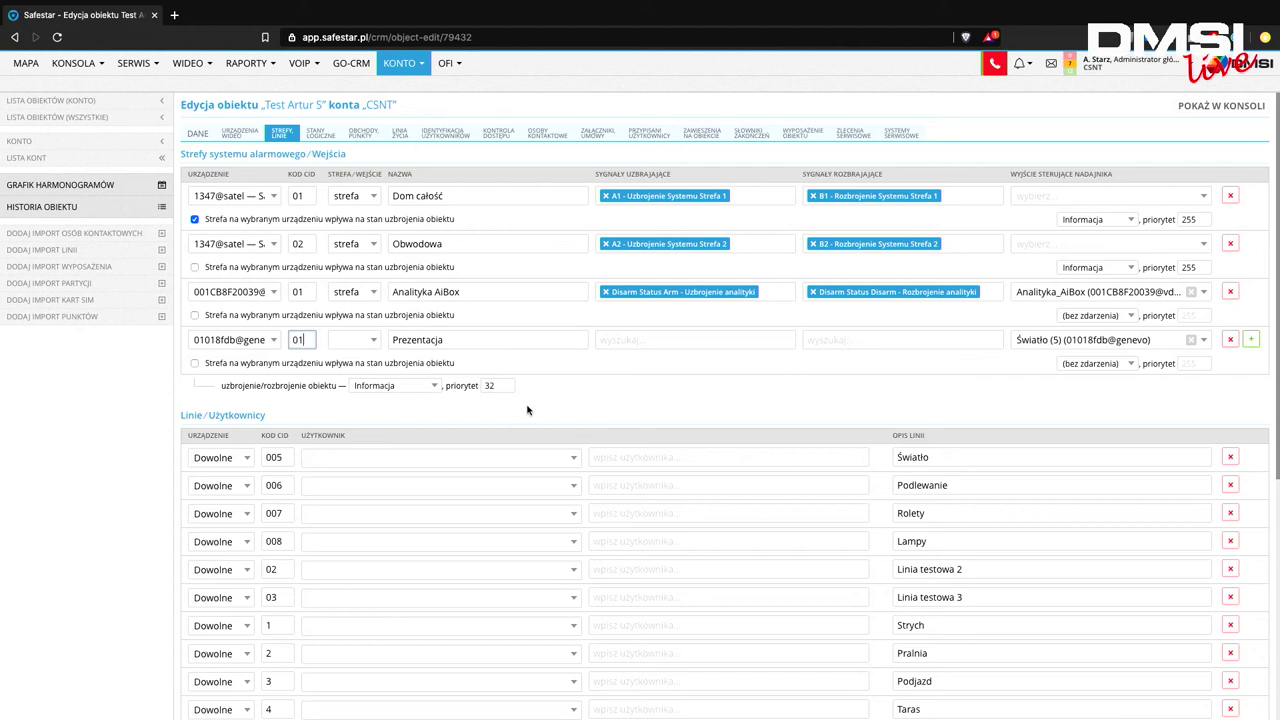
scroll(520, 410, down, 5)
click(724, 693)
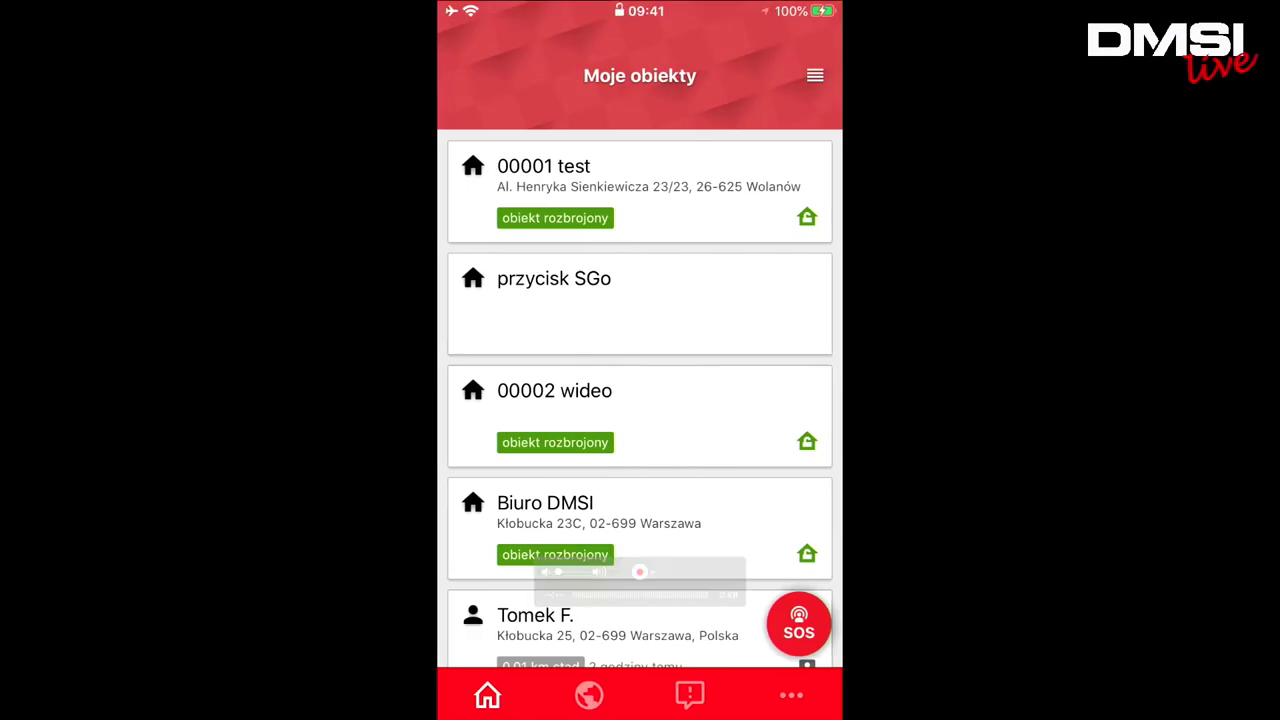
- Switch to the Safestar GO mobile app, refresh the object list, and view the Prezentacja zone of the 00001 test object
drag(590, 265, 590, 430)
click(640, 190)
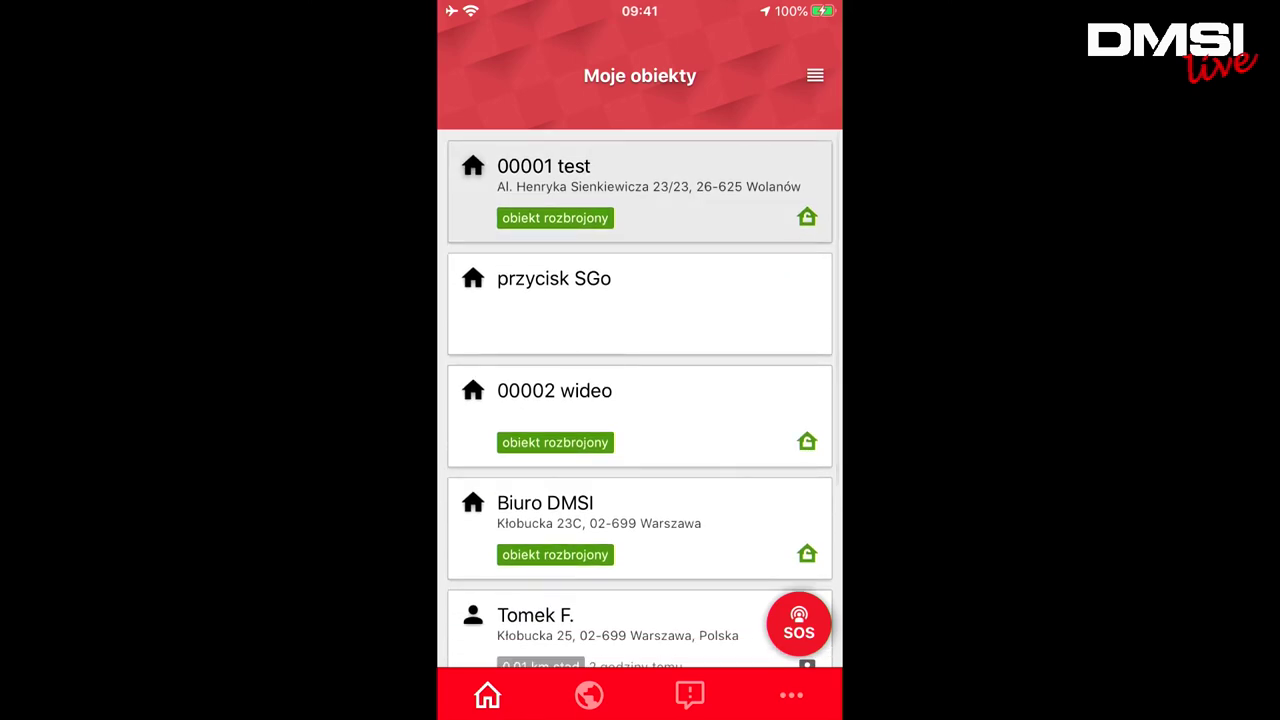
drag(760, 310, 520, 310)
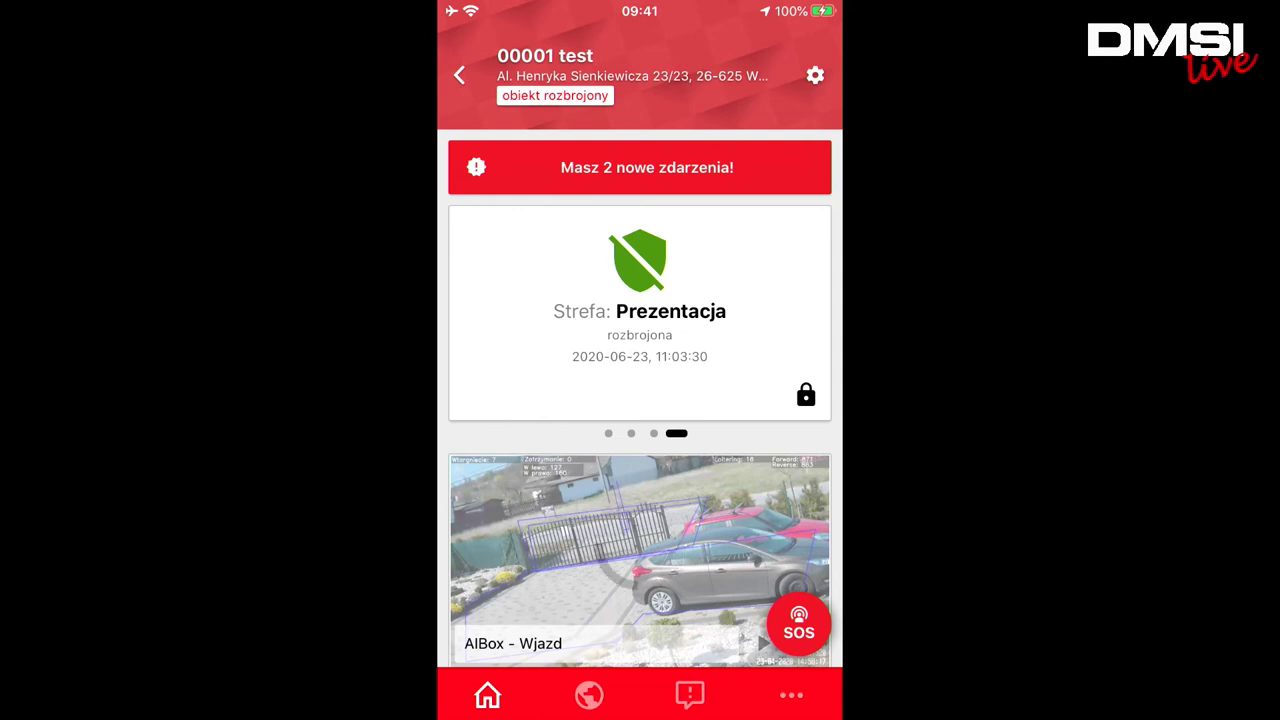
- Look through the object's control output tiles, including Strefa 1 and Strefa 2
scroll(640, 400, down, 10)
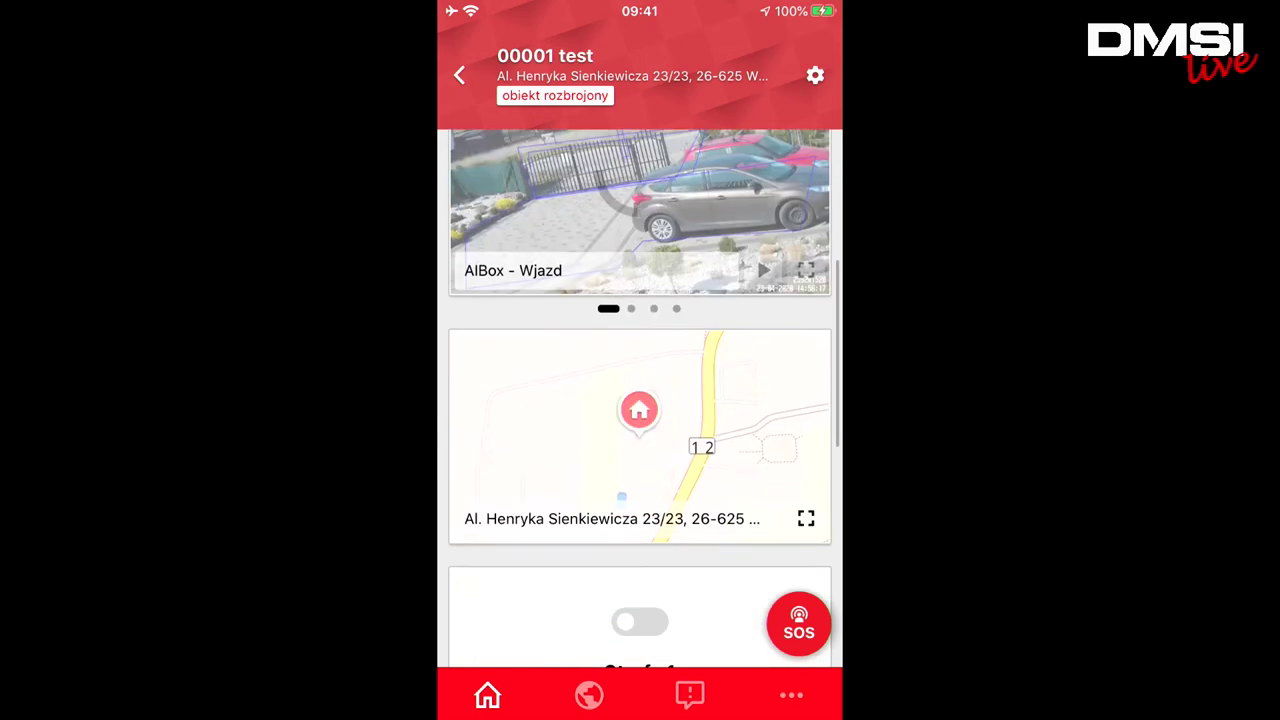
drag(740, 280, 540, 280)
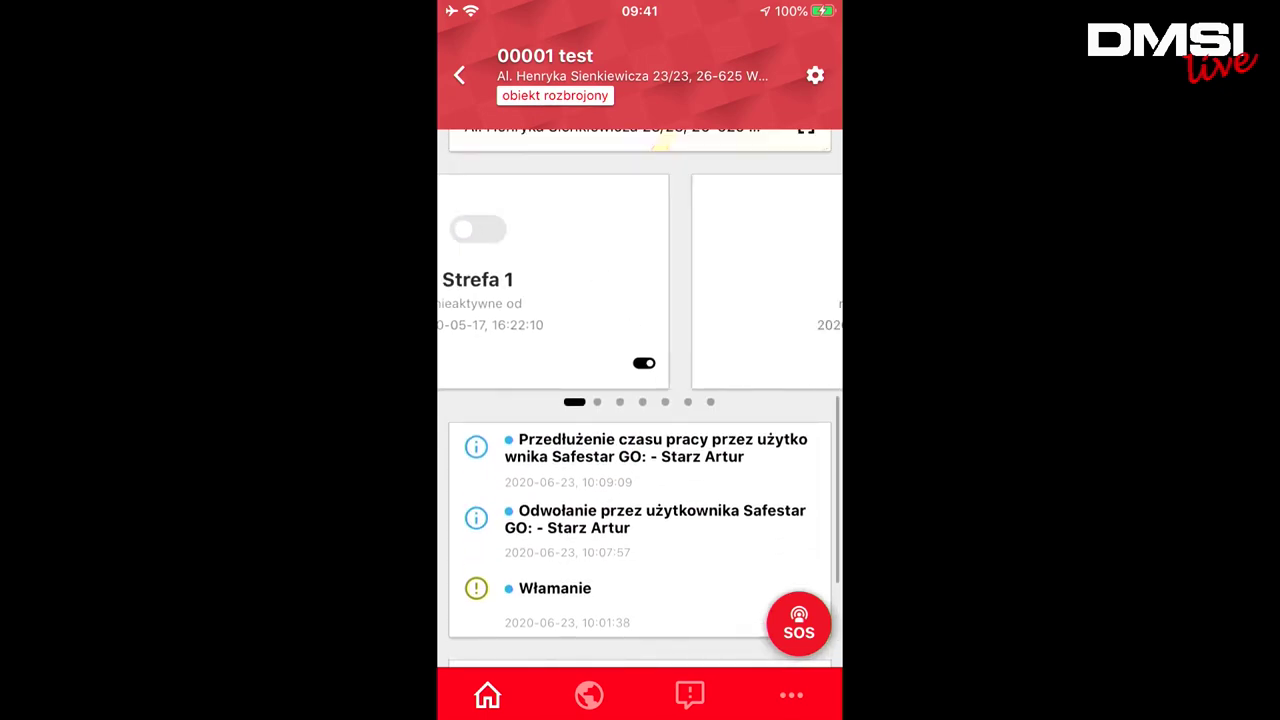
drag(740, 280, 540, 280)
mouse_move(740, 280)
mouse_down()
mouse_move(540, 280)
mouse_move(740, 280)
mouse_up()
drag(540, 280, 740, 280)
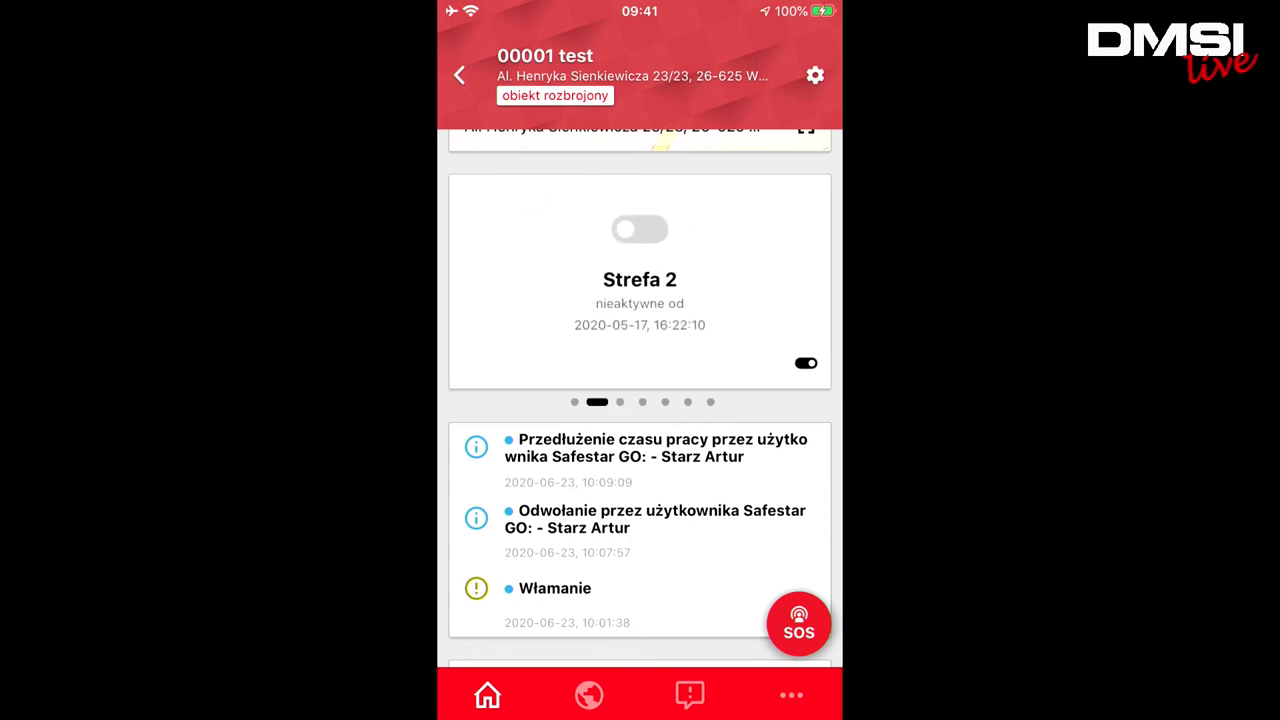
drag(540, 280, 740, 280)
- Compare the Prezentacja zone tile with the object's separate output switches, such as Podlewanie (6)
scroll(640, 400, up, 10)
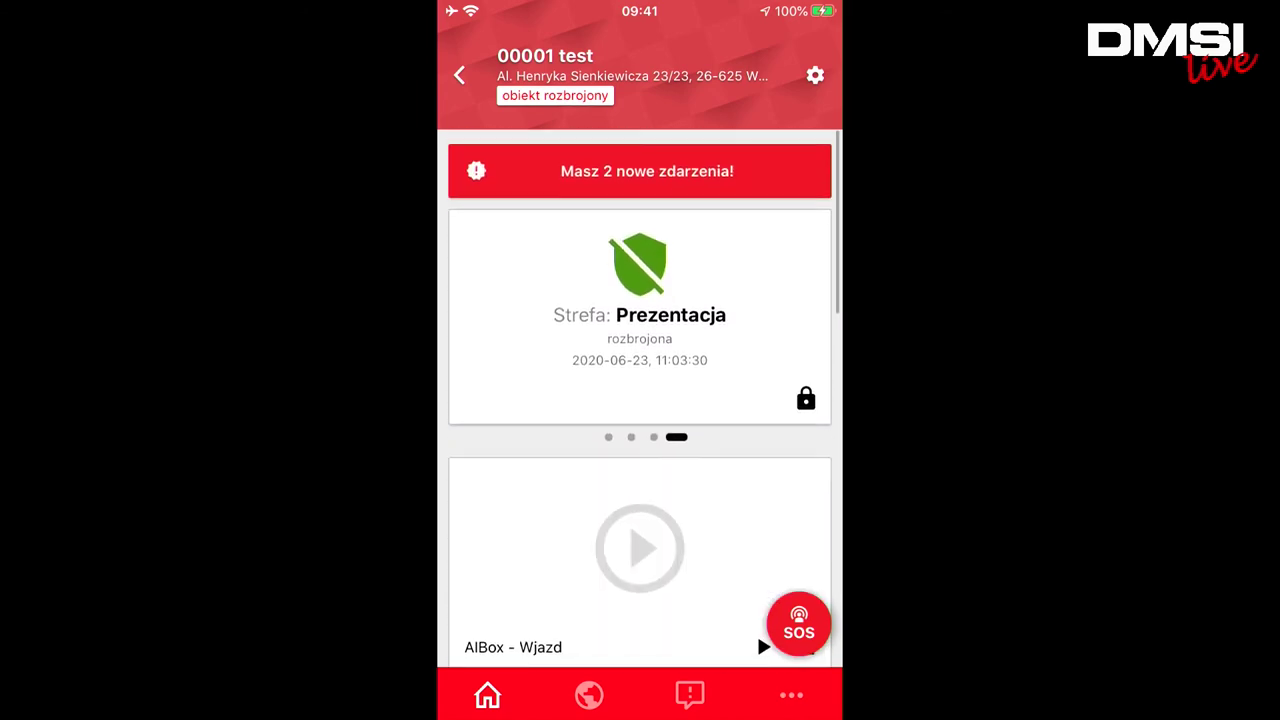
scroll(640, 400, down, 8)
drag(740, 280, 540, 280)
drag(740, 280, 540, 280)
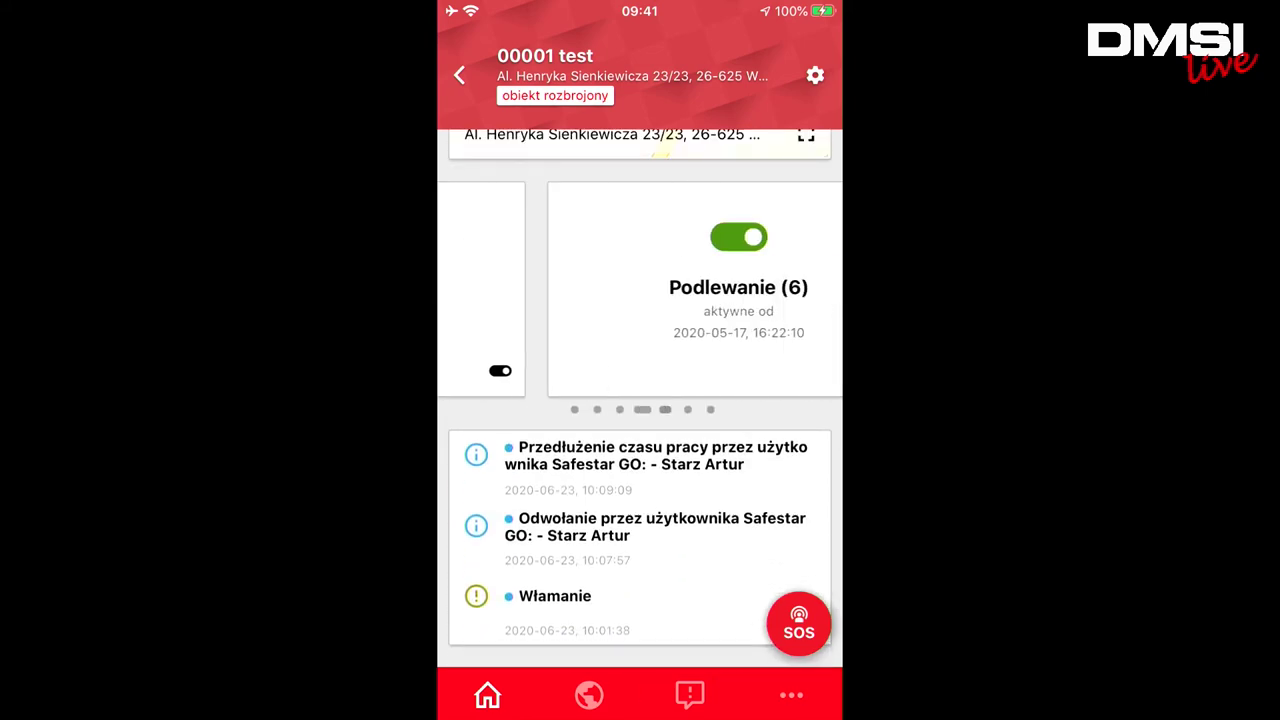
mouse_move(740, 280)
mouse_down()
mouse_move(540, 280)
mouse_move(740, 280)
mouse_up()
mouse_move(640, 520)
mouse_down()
mouse_move(640, 440)
mouse_move(640, 524)
mouse_up()
drag(540, 290, 740, 290)
drag(540, 290, 620, 290)
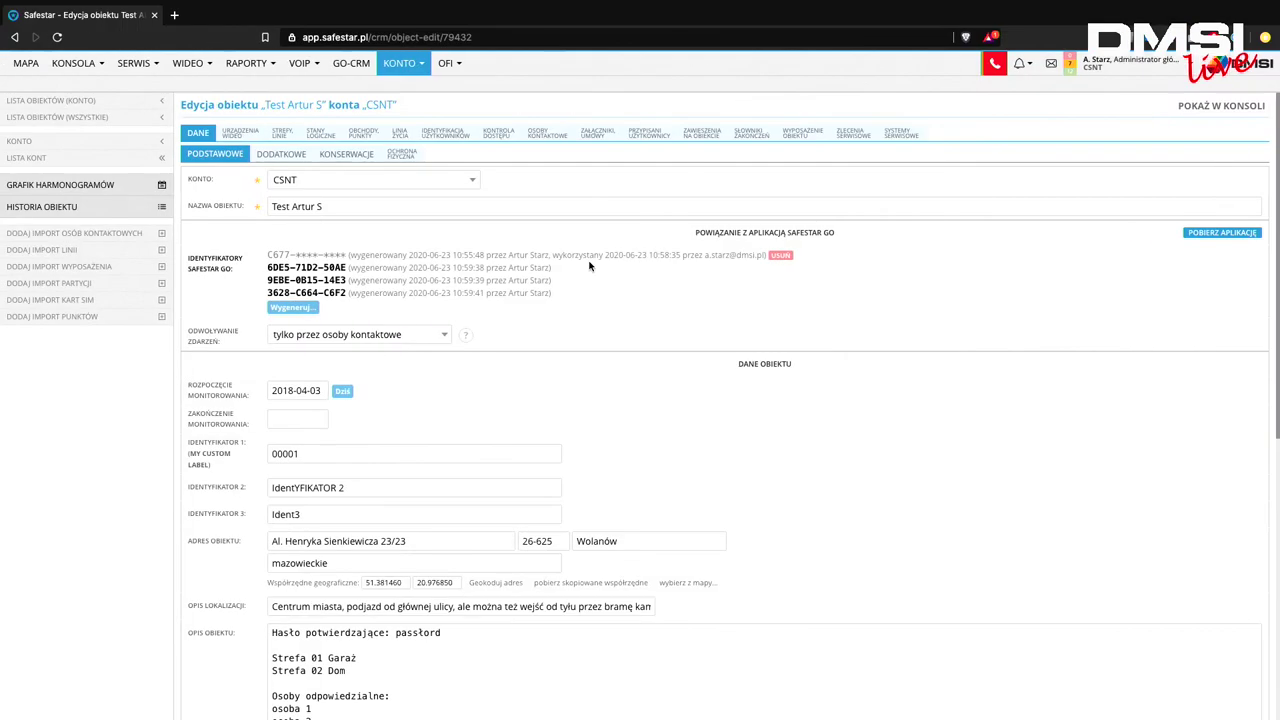
- Return to the Safestar web panel, delete the Prezentacja zone from the object's alarm zones, and save the changes
click(320, 133)
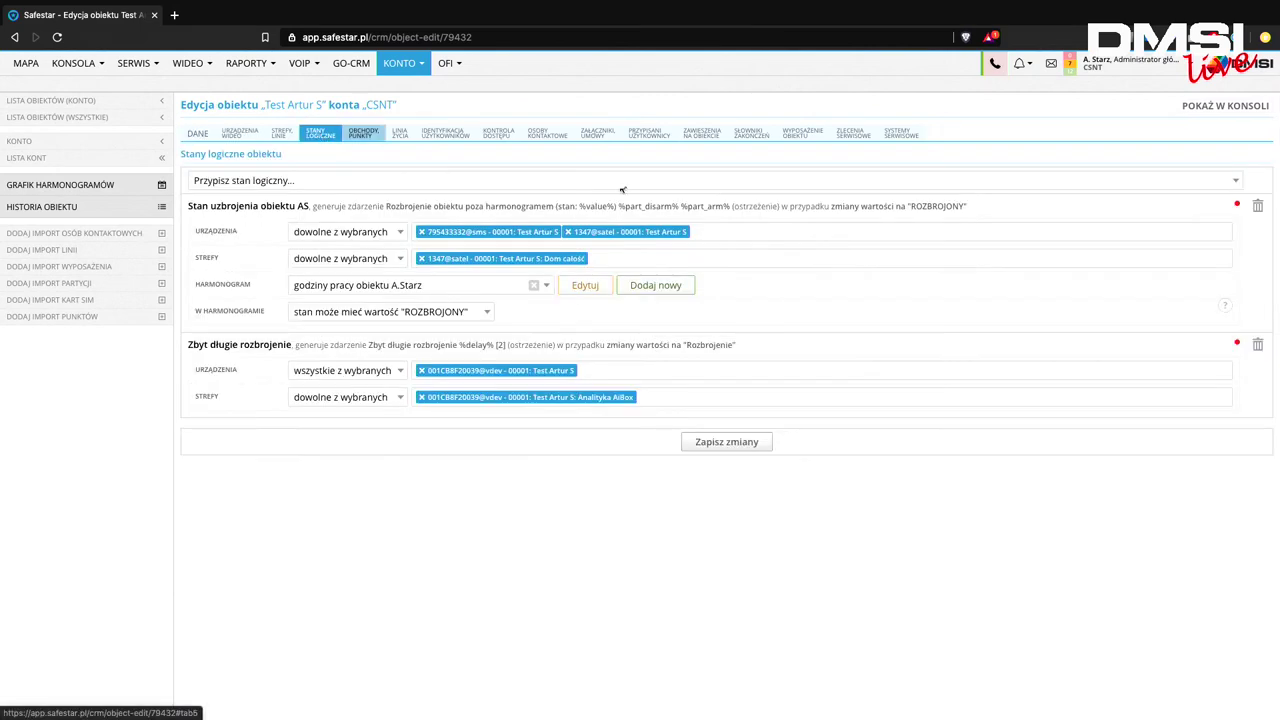
click(281, 135)
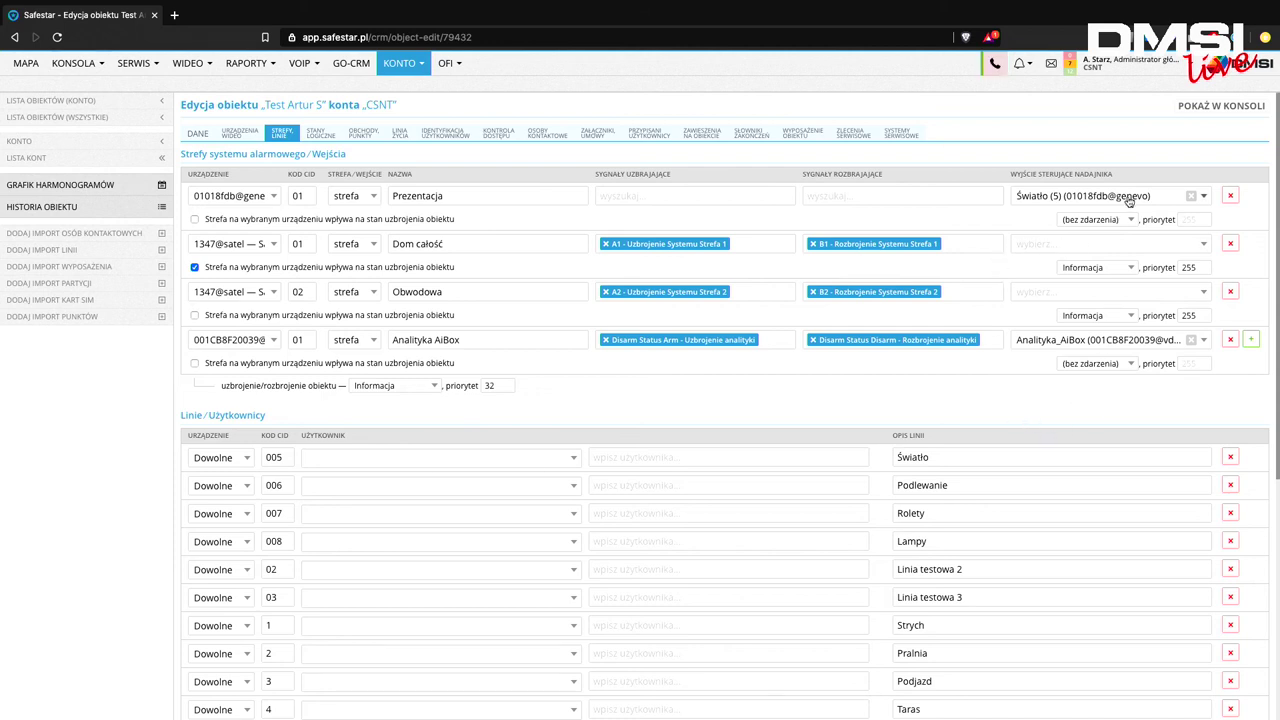
click(1230, 195)
scroll(1021, 388, down, 5)
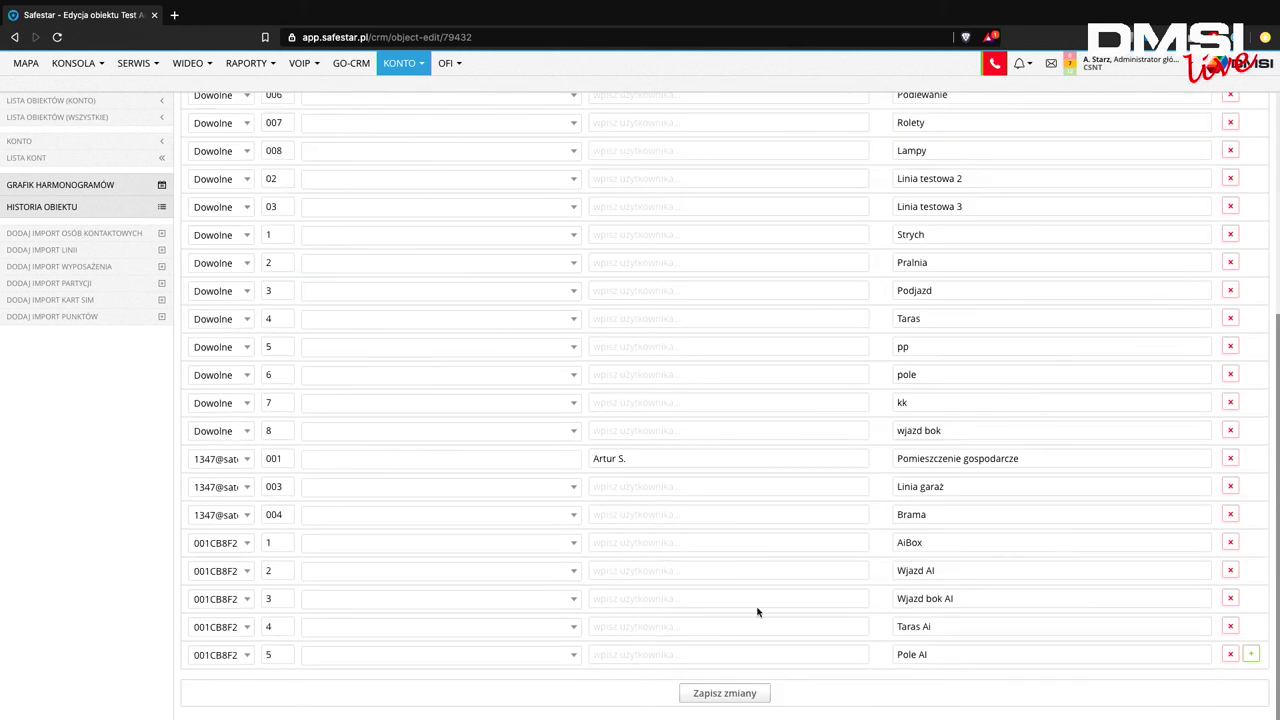
click(752, 692)
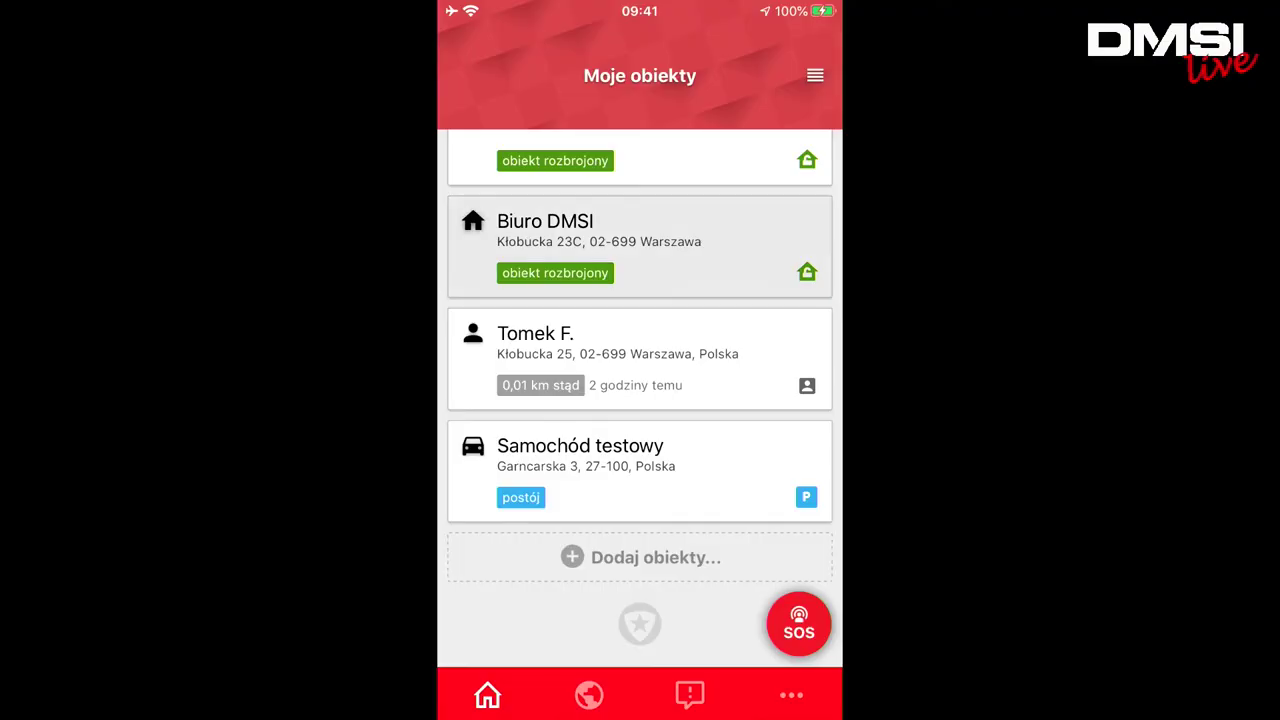
- In the mobile app, review the object list, check the zones of the 00001 test object, and refresh the list
scroll(640, 400, up, 10)
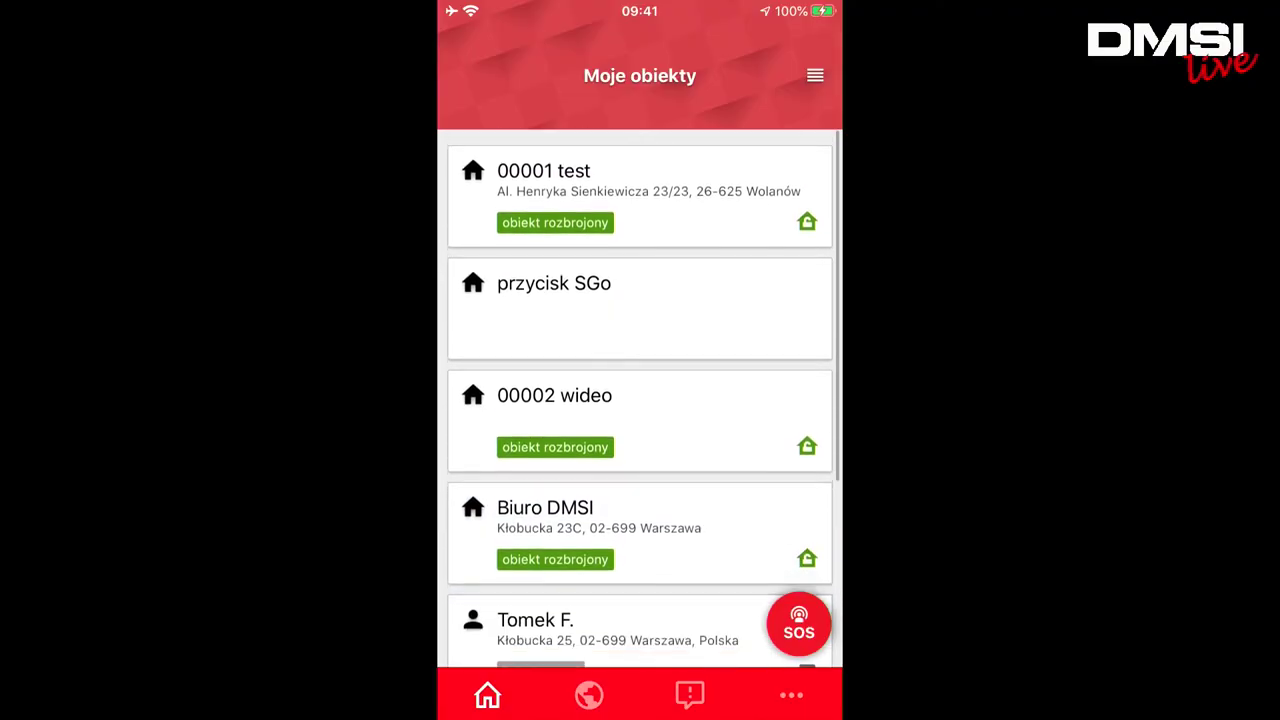
scroll(640, 400, down, 5)
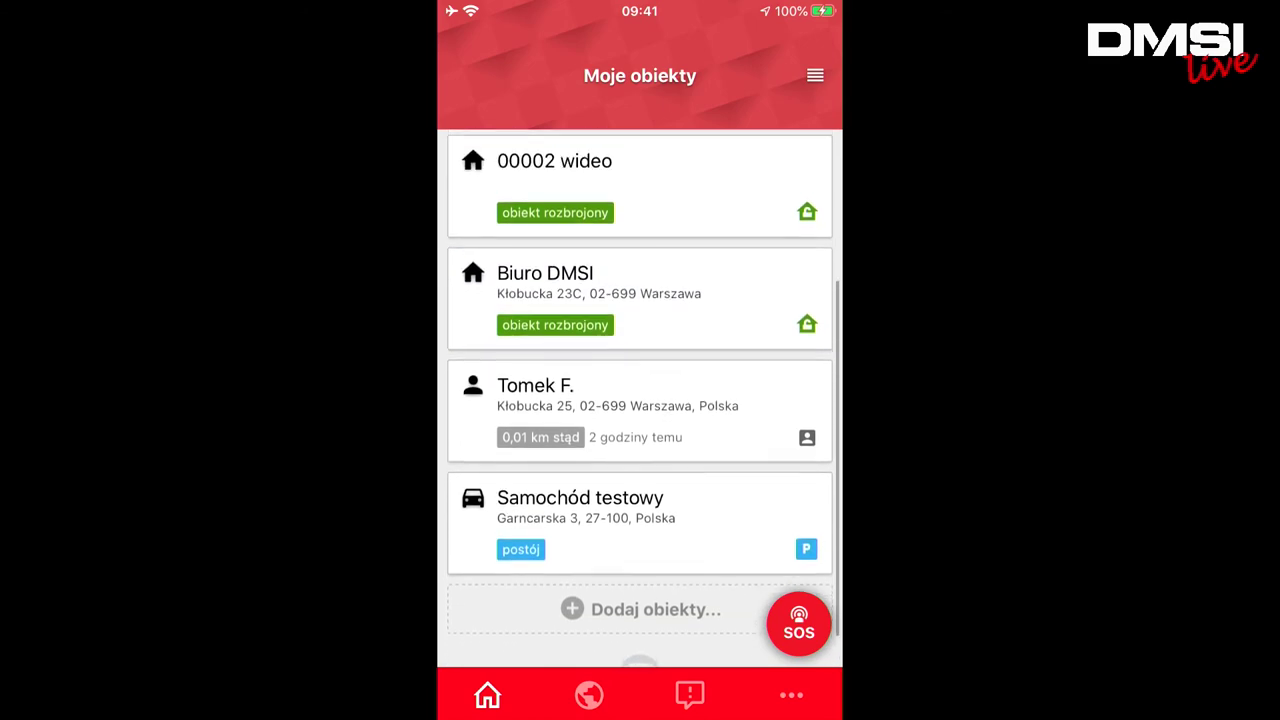
scroll(640, 400, up, 5)
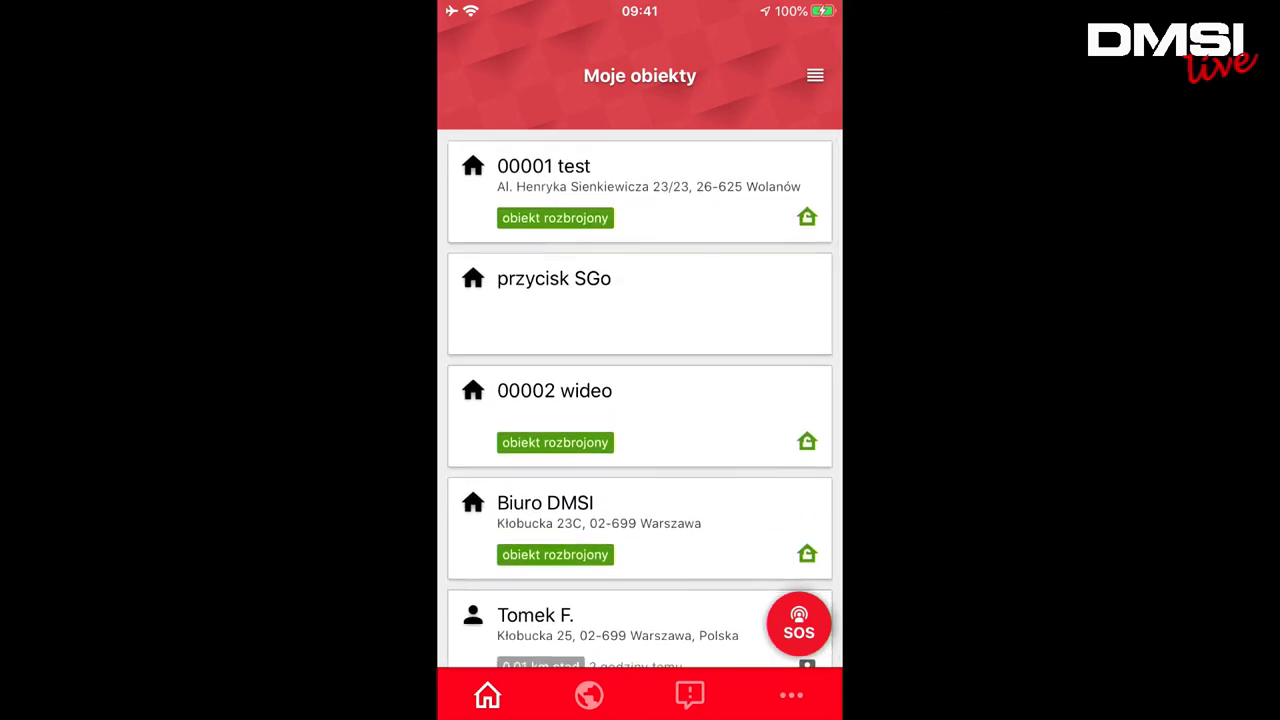
click(640, 190)
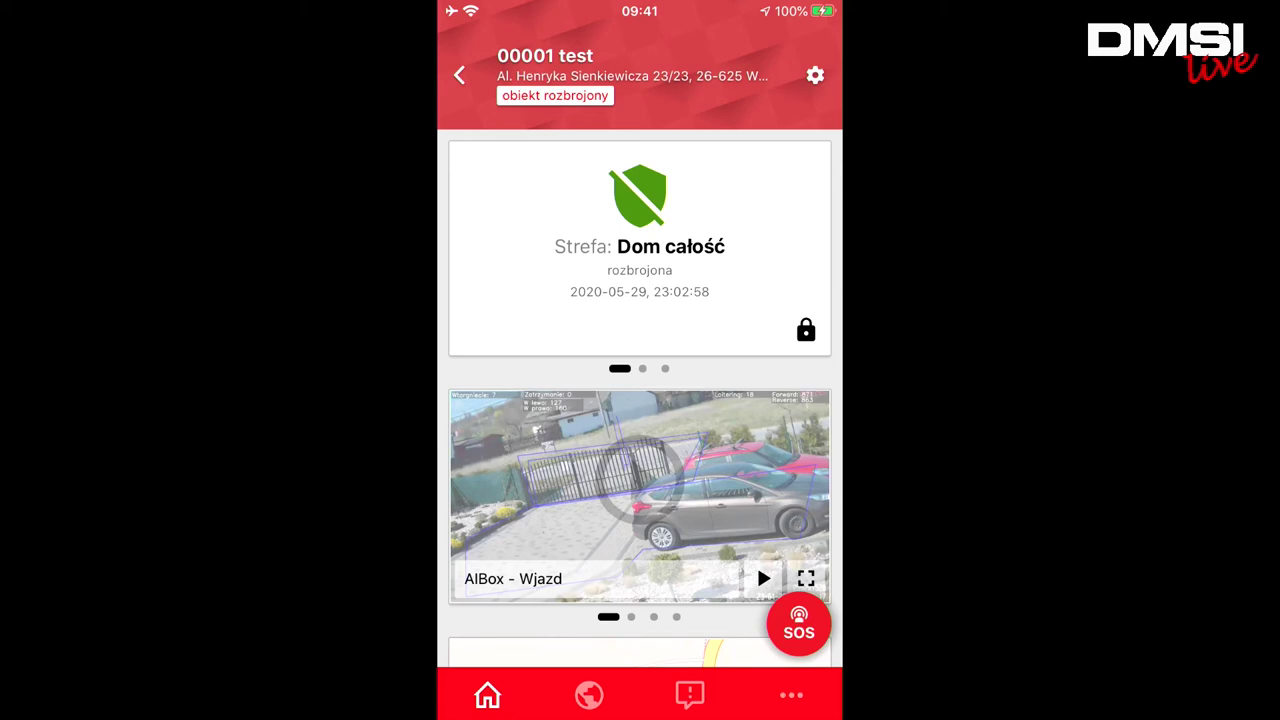
click(459, 75)
drag(640, 300, 640, 386)
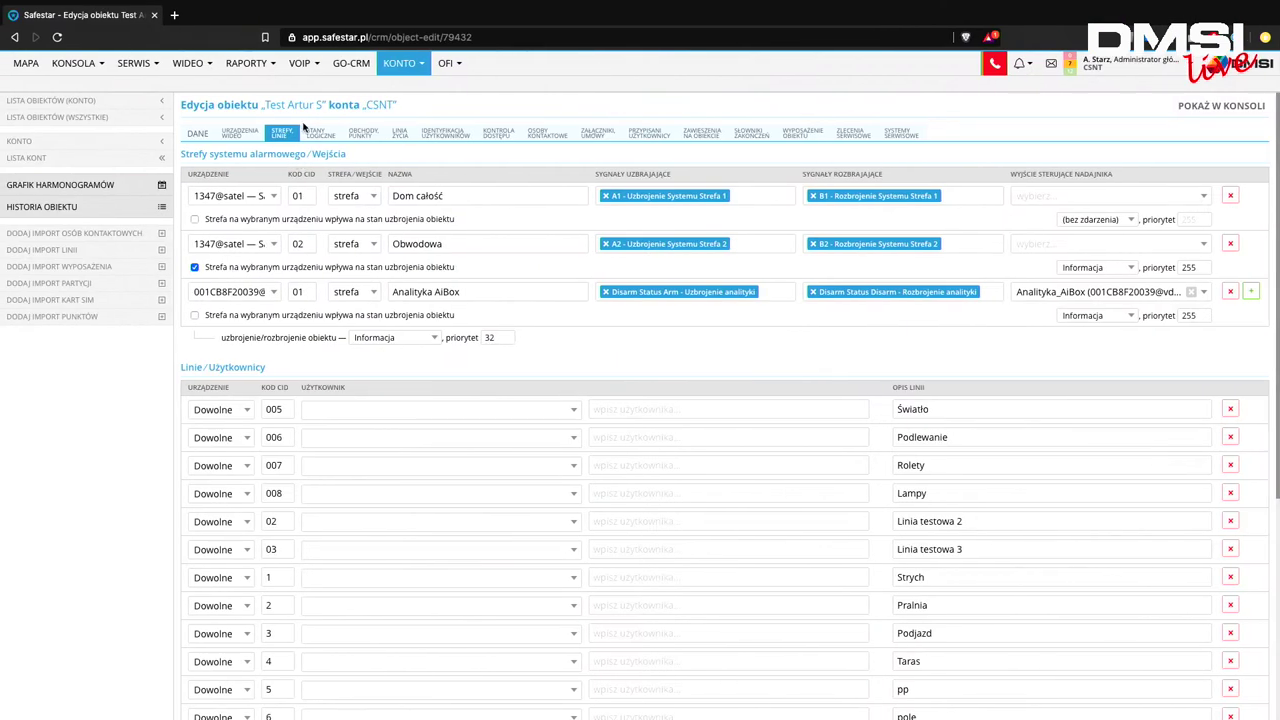
- In the web panel, make Analityka AiBox the only zone that affects the object's arming status, and save the changes
click(195, 220)
click(195, 219)
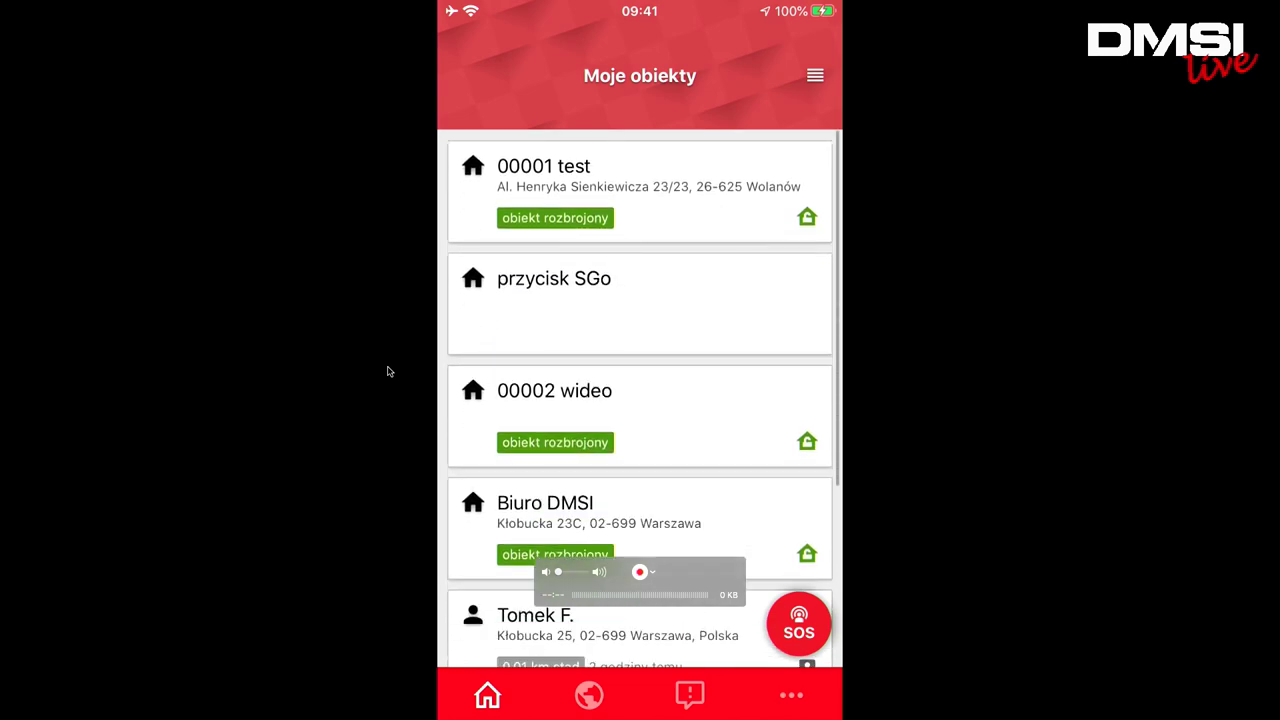
key(super+Tab)
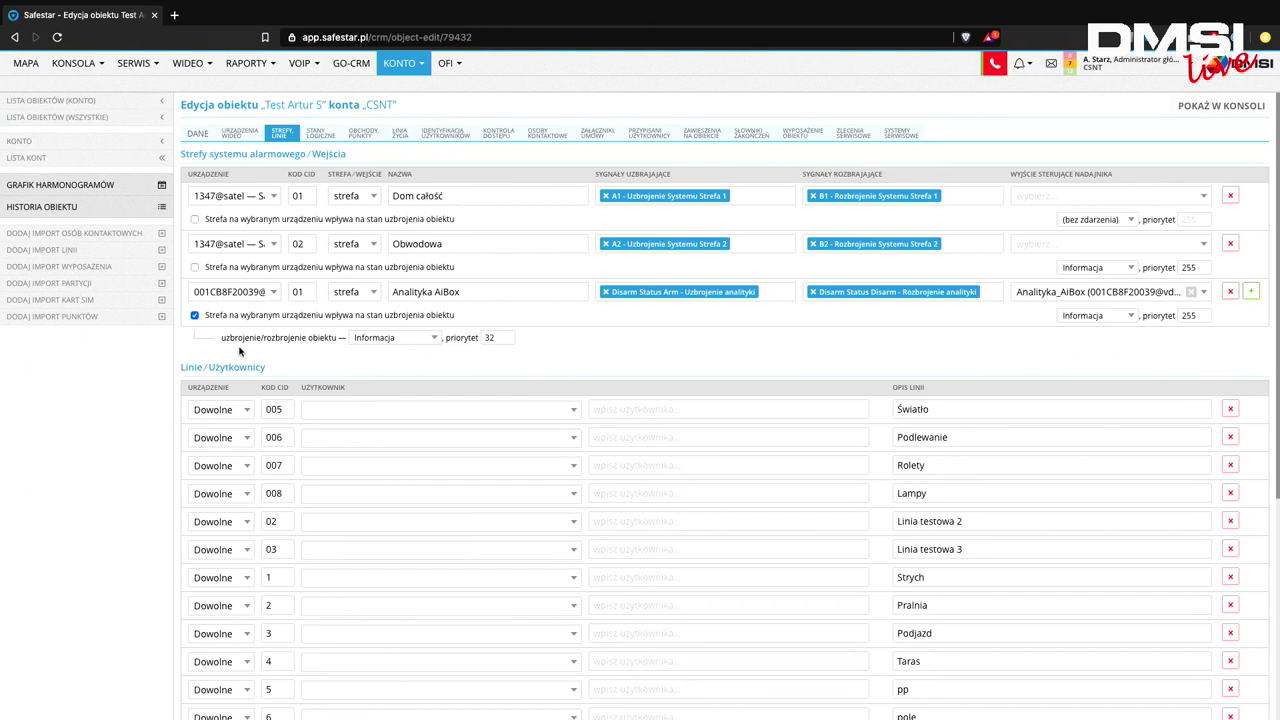
scroll(448, 480, down, 5)
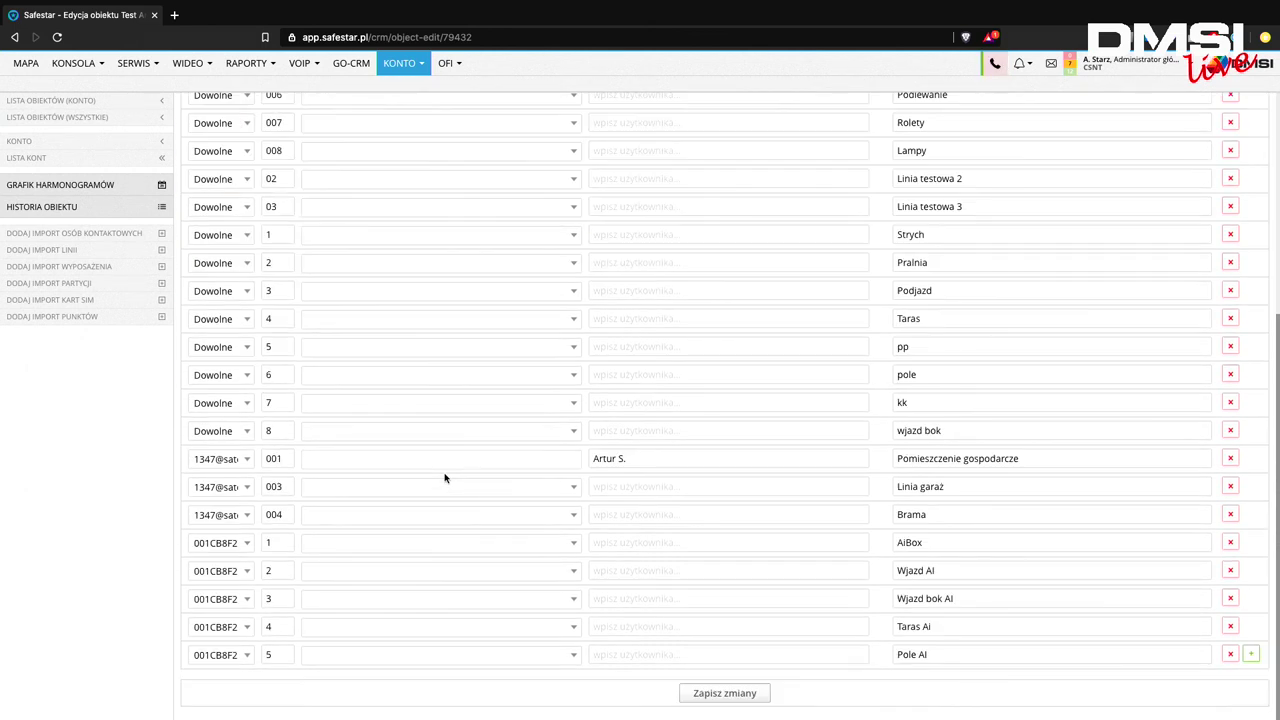
click(712, 694)
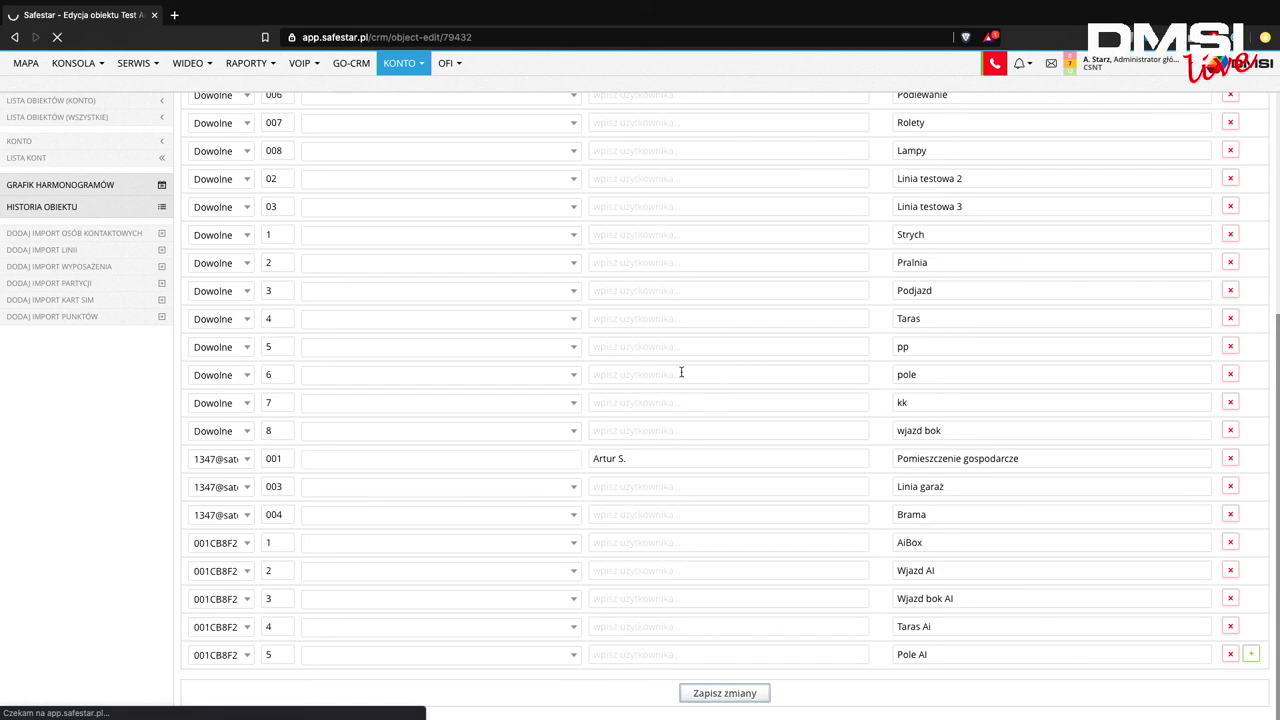